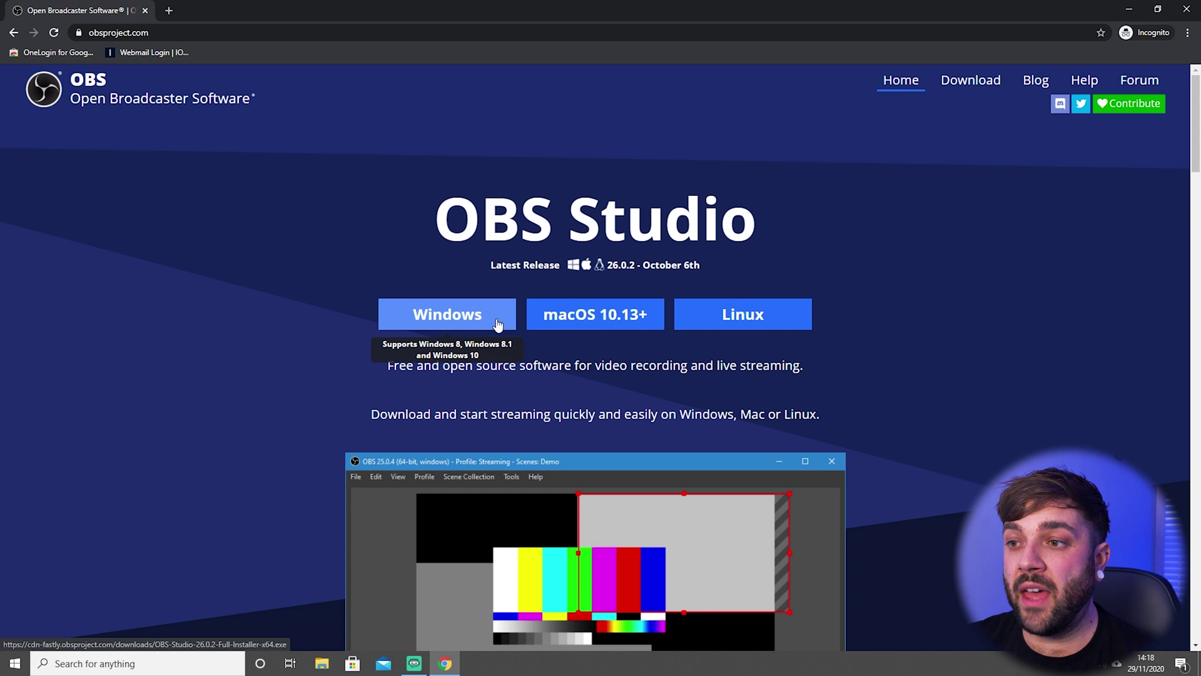
Step: Download the OBS Studio 26.0.2 Windows installer from obsproject.com and run it
click(478, 320)
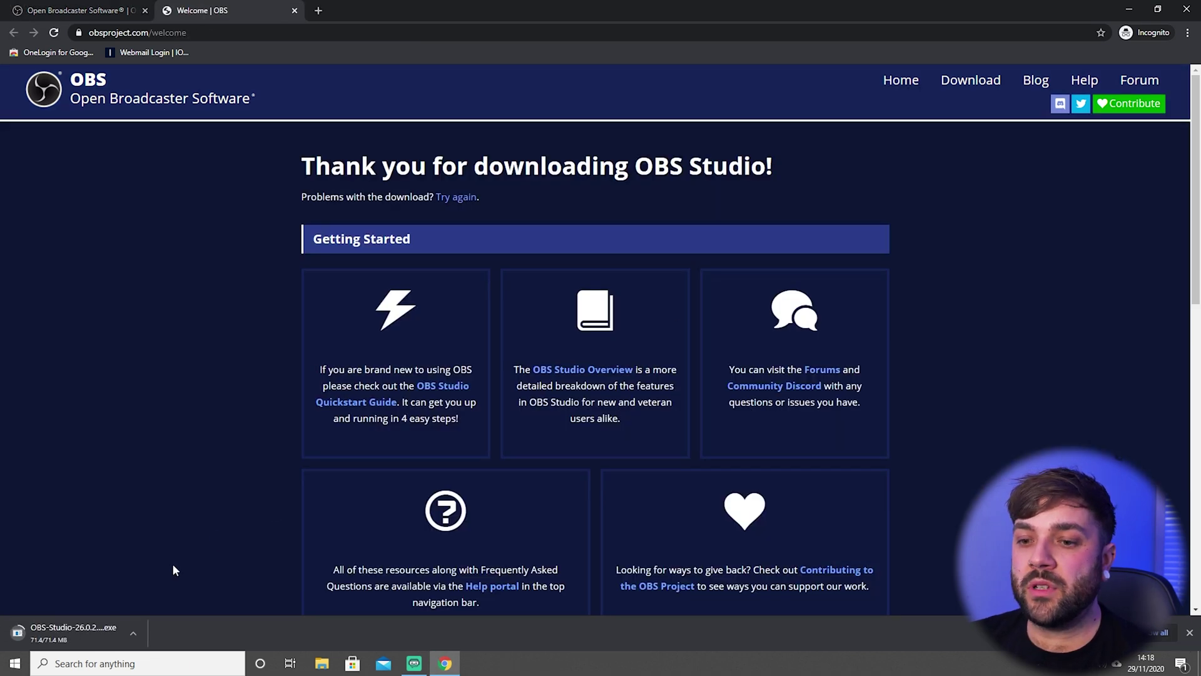
click(88, 633)
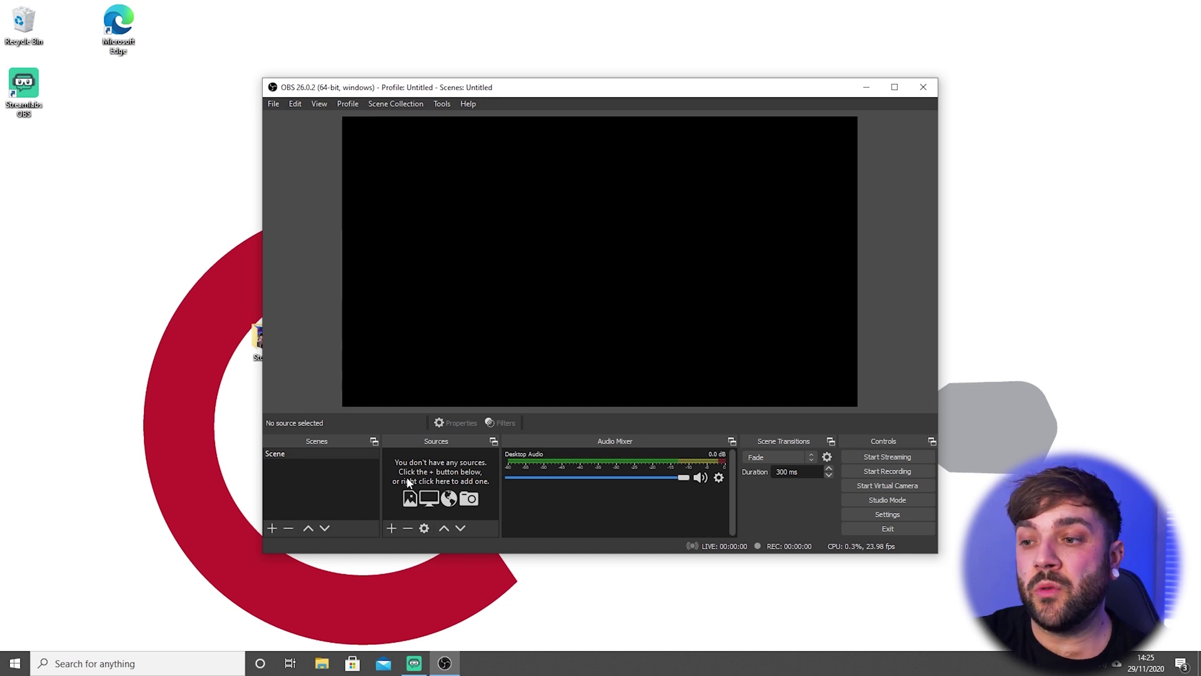
Step: Add a Video Capture Device source named 'Boardcam' to the default scene
click(307, 454)
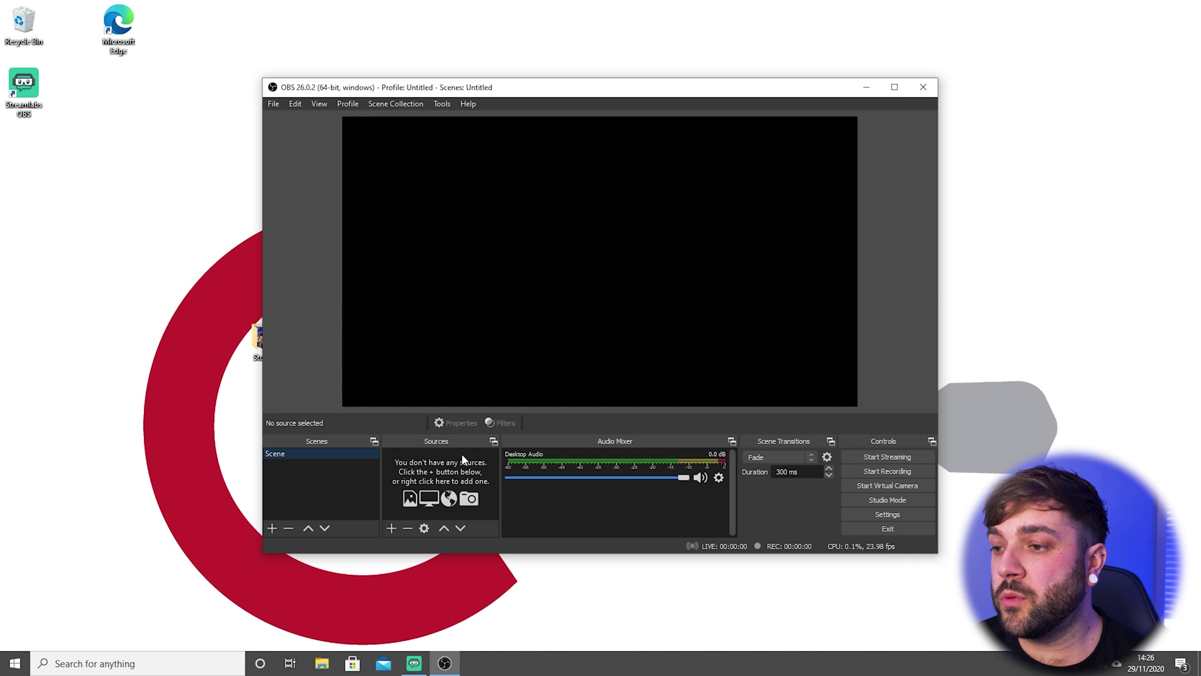
click(390, 528)
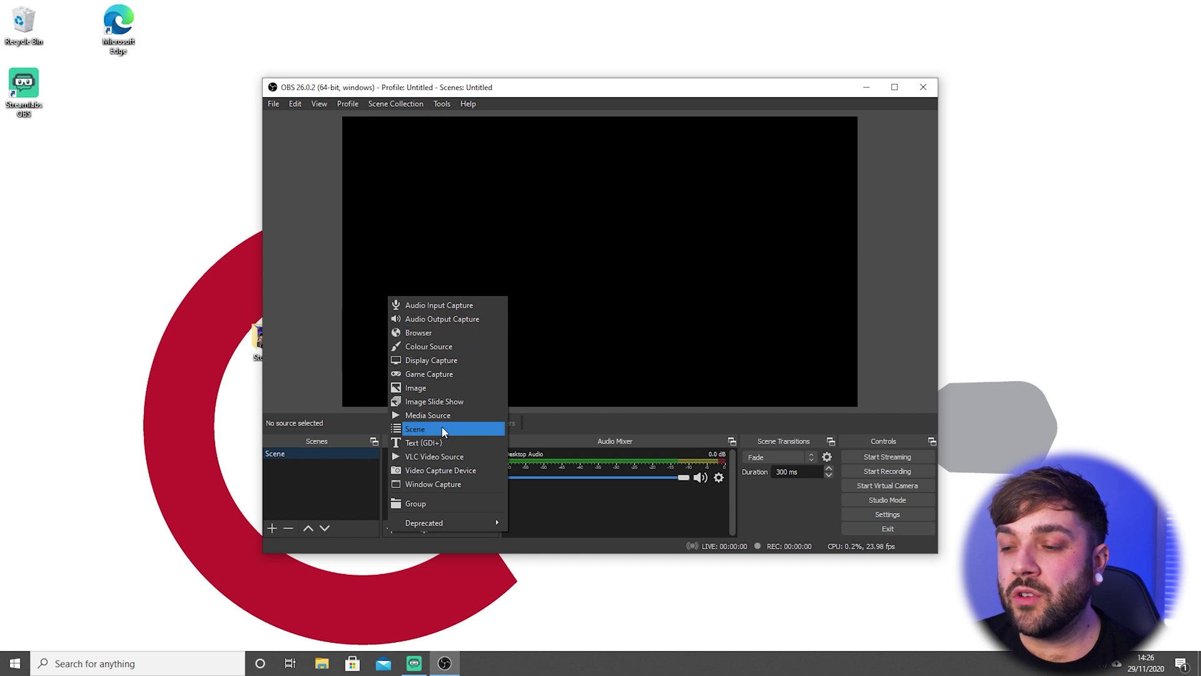
click(442, 471)
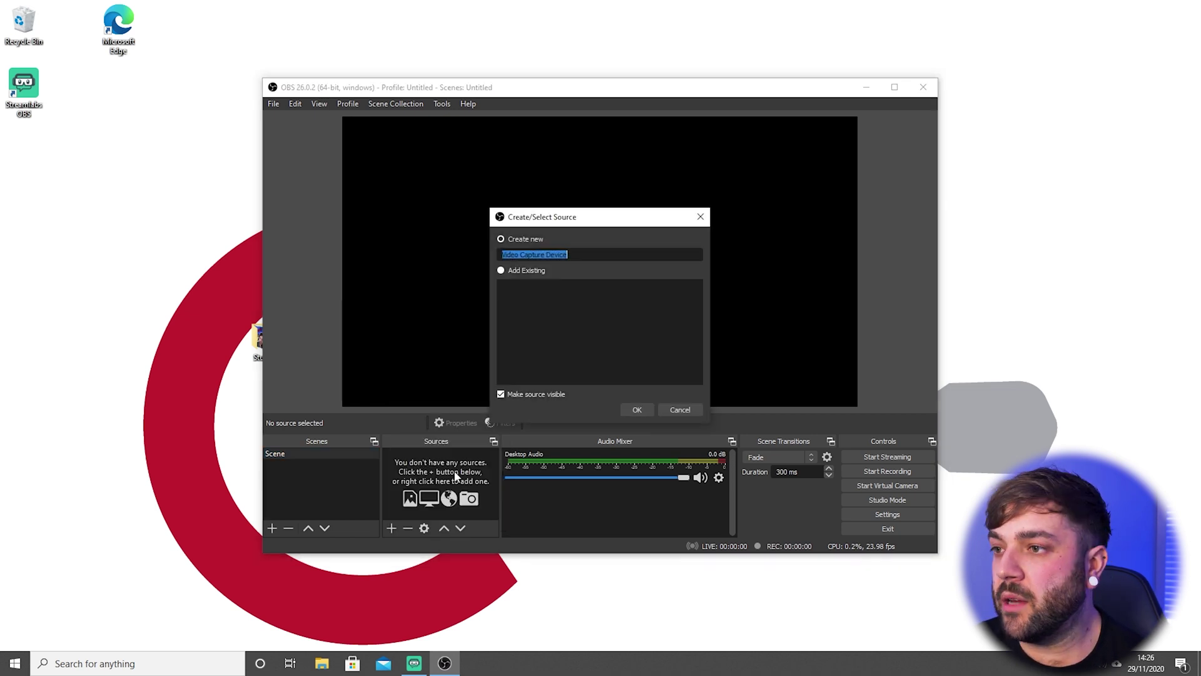
text(Boardcam)
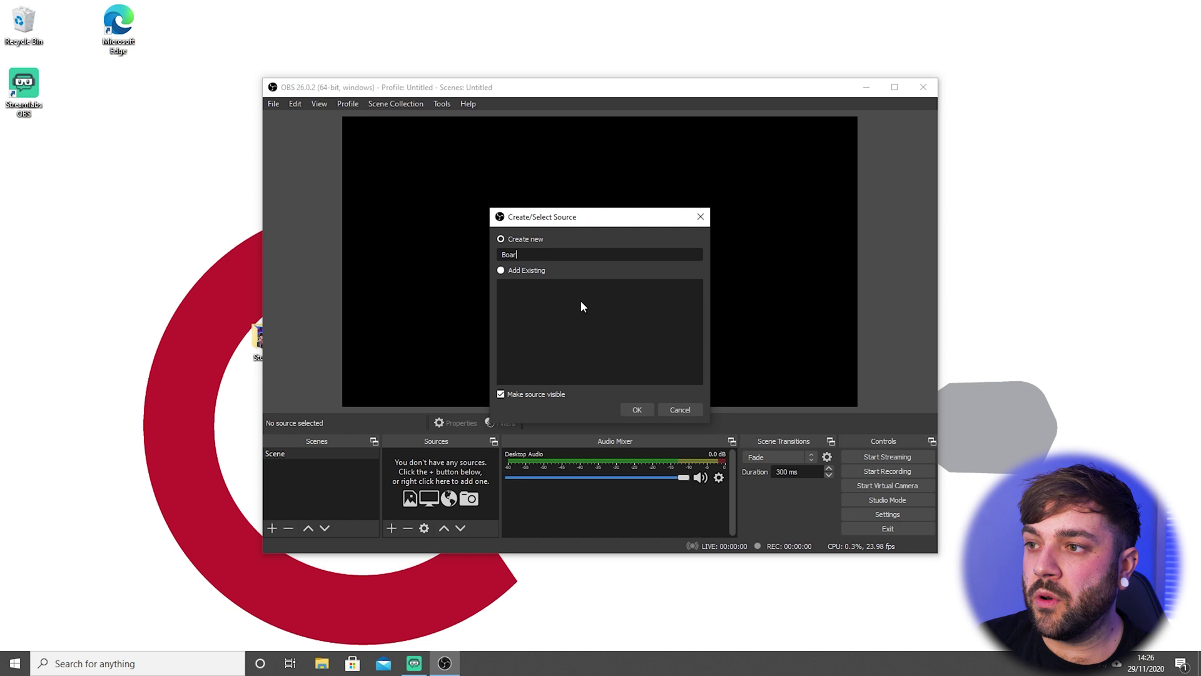
click(637, 409)
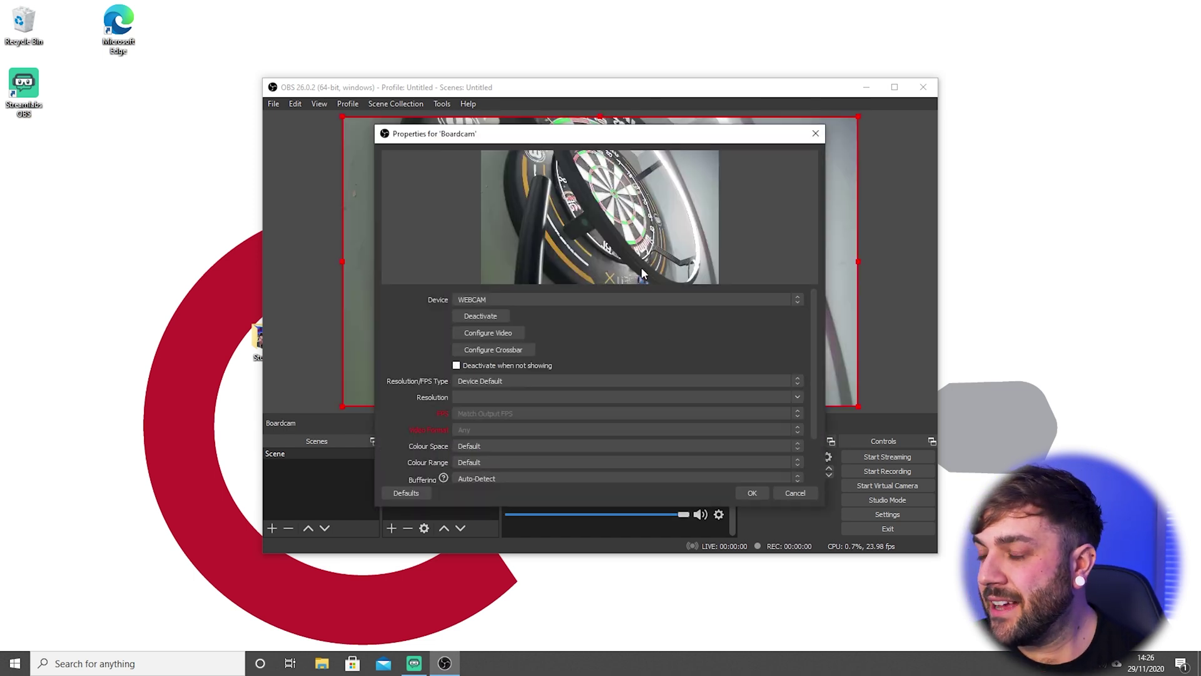
Step: Save Boardcam with device WEBCAM, Auto-Detect buffering and 'Capture audio only' audio output
click(683, 301)
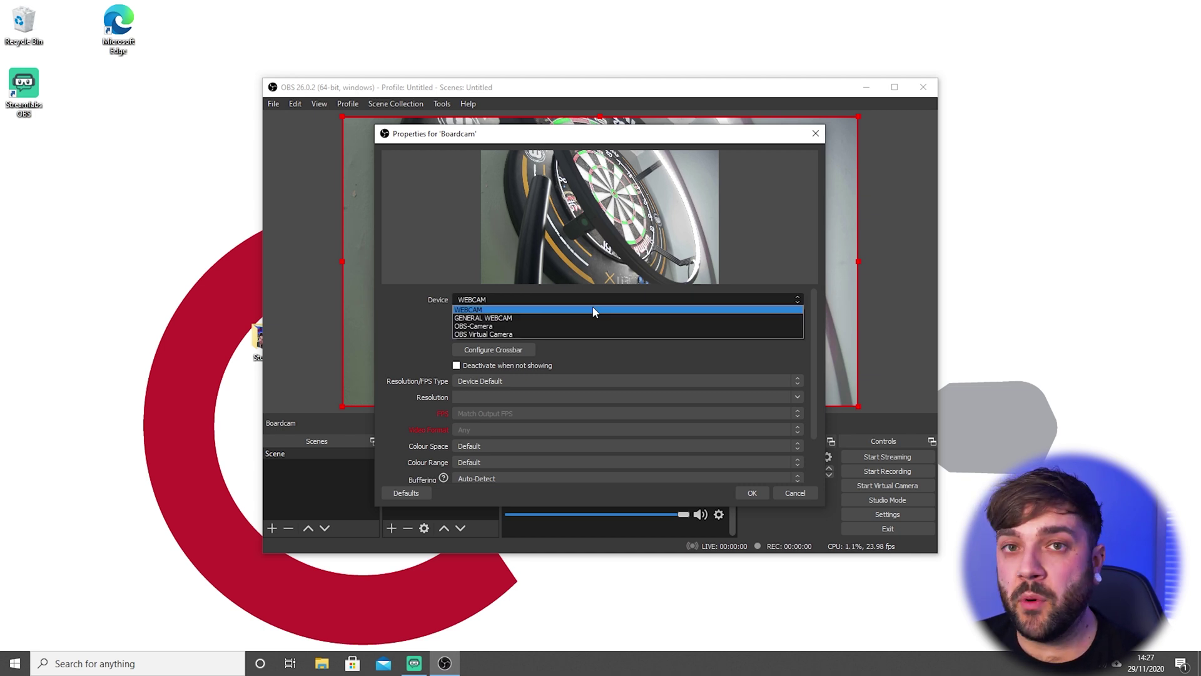
click(593, 309)
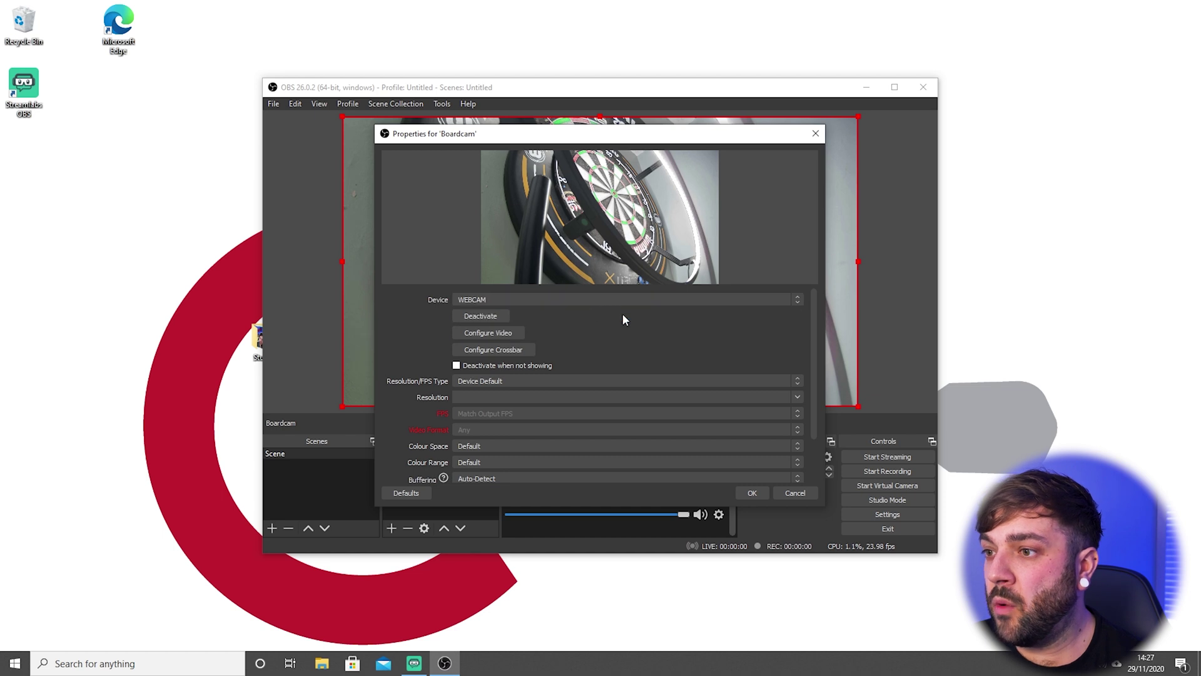
scroll(527, 408, down, 1)
scroll(527, 408, up, 1)
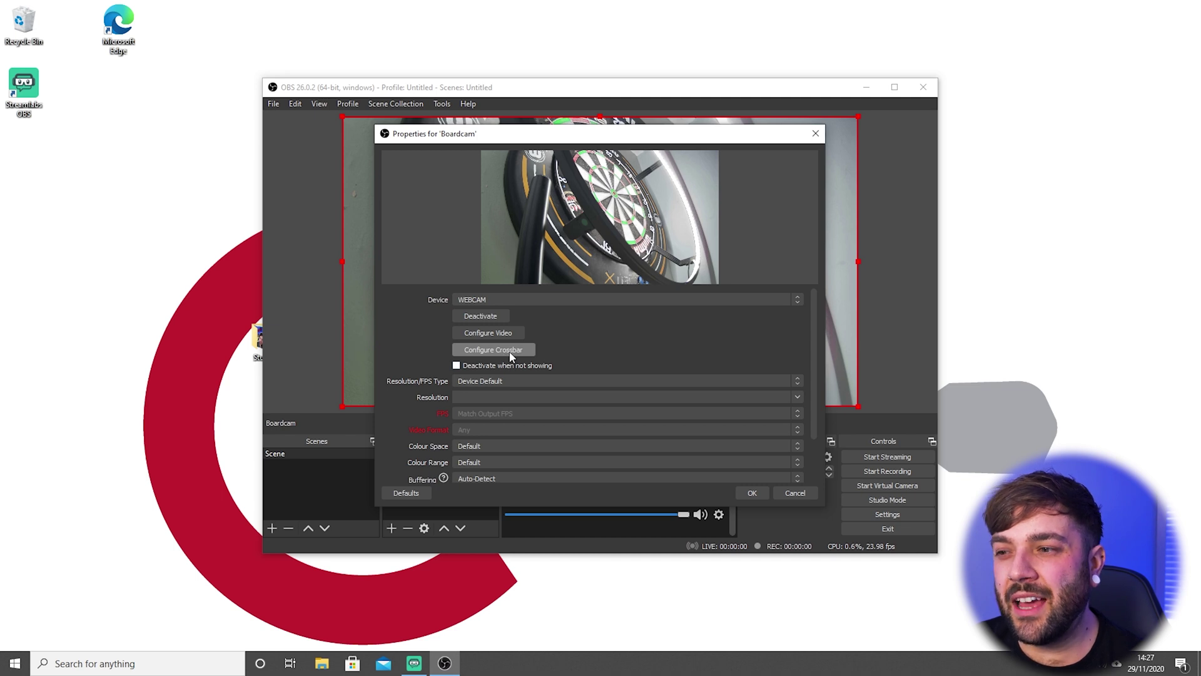
scroll(507, 428, down, 1)
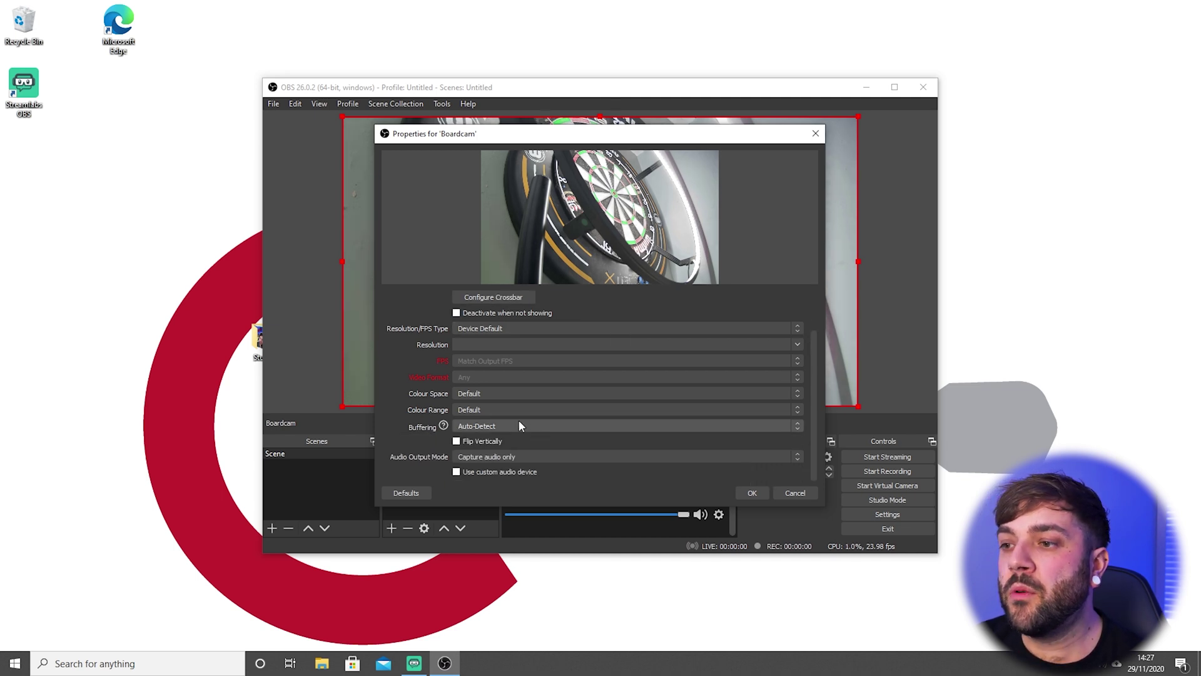
click(519, 425)
click(518, 433)
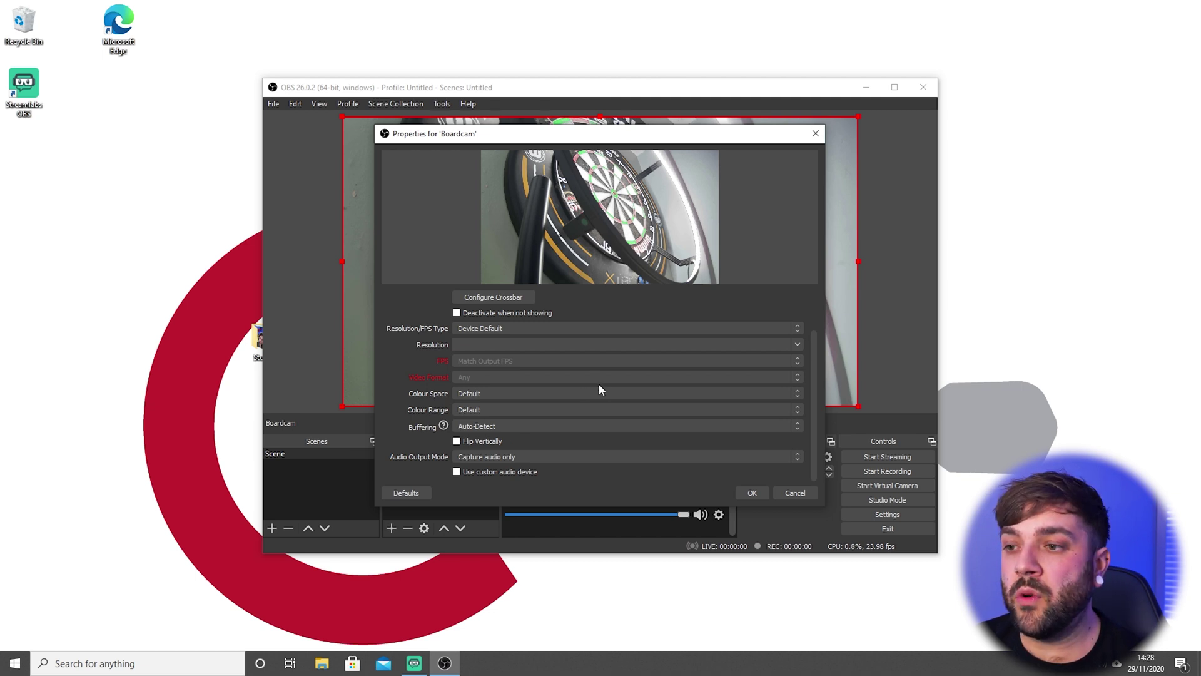
click(512, 457)
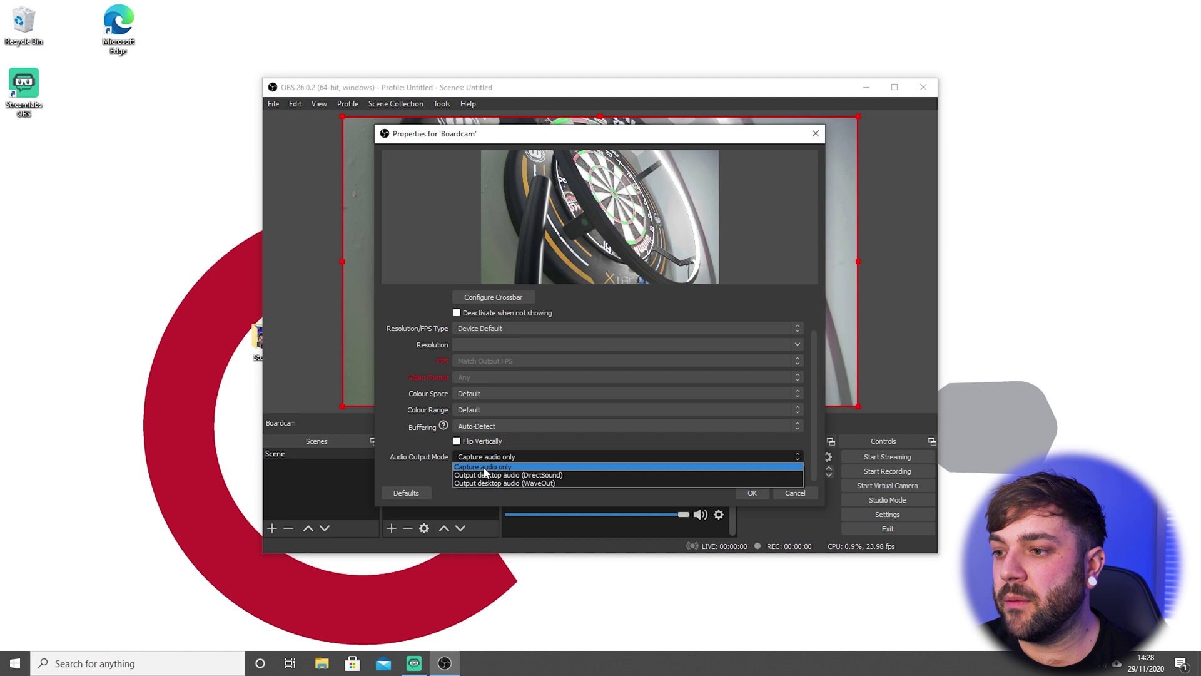
click(485, 467)
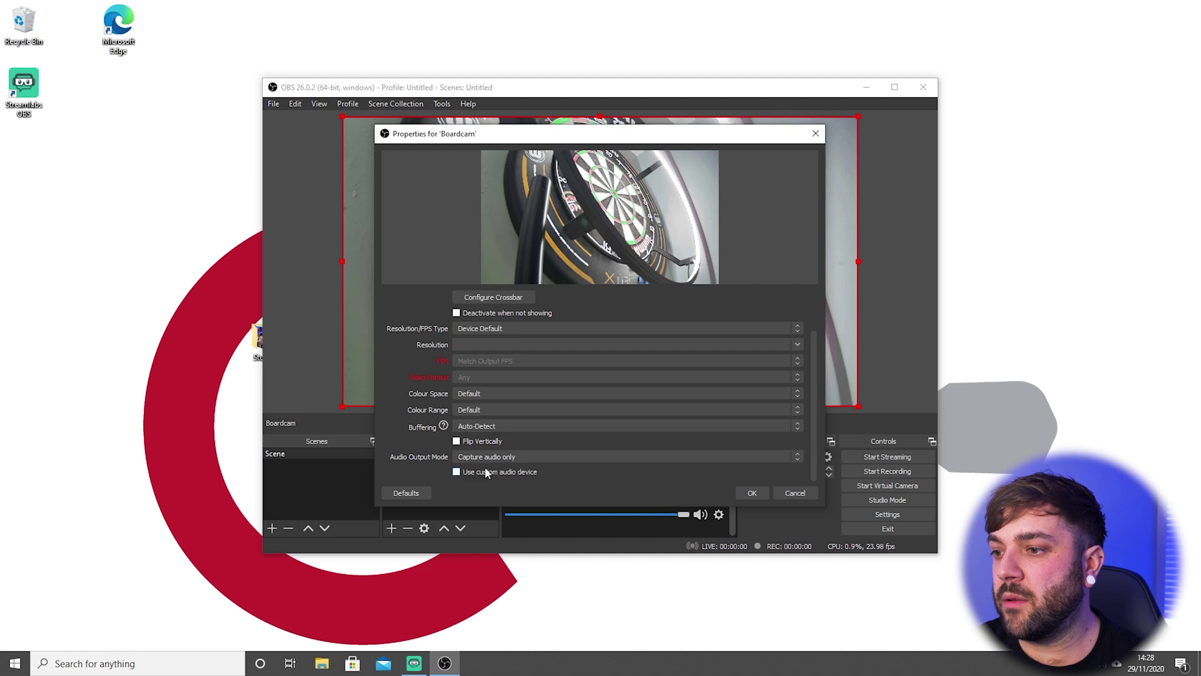
click(748, 493)
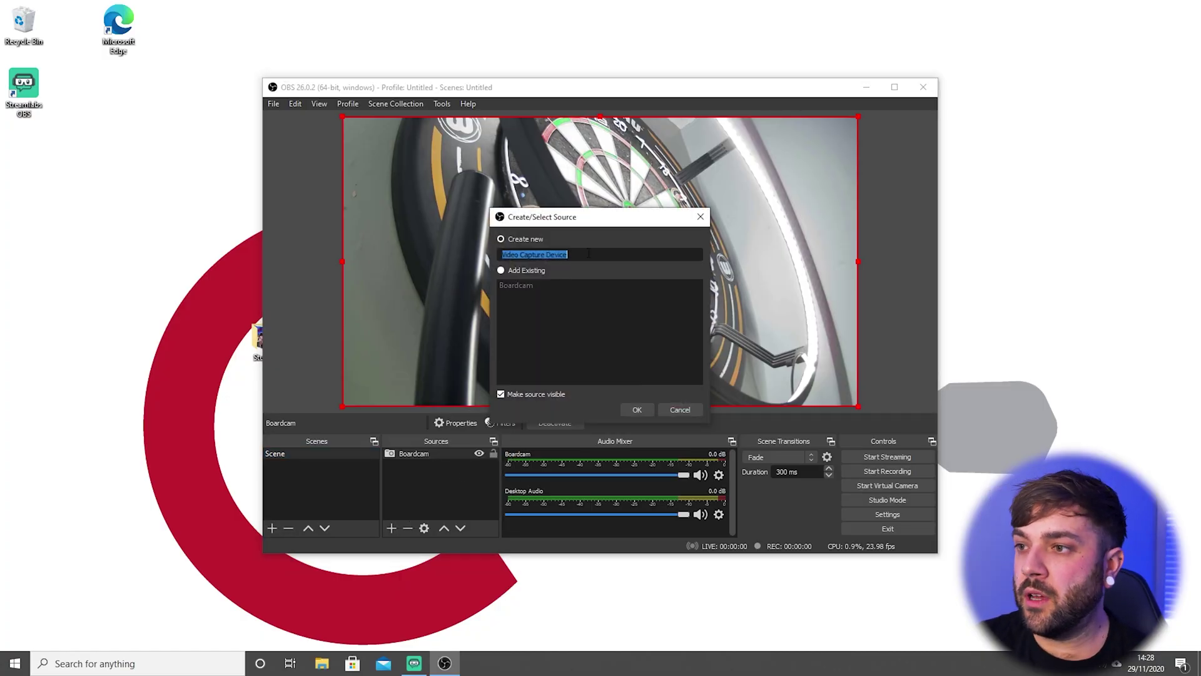
Step: Create a second video capture source 'Throwcam' using the GENERAL WEBCAM device
text(Throwcam)
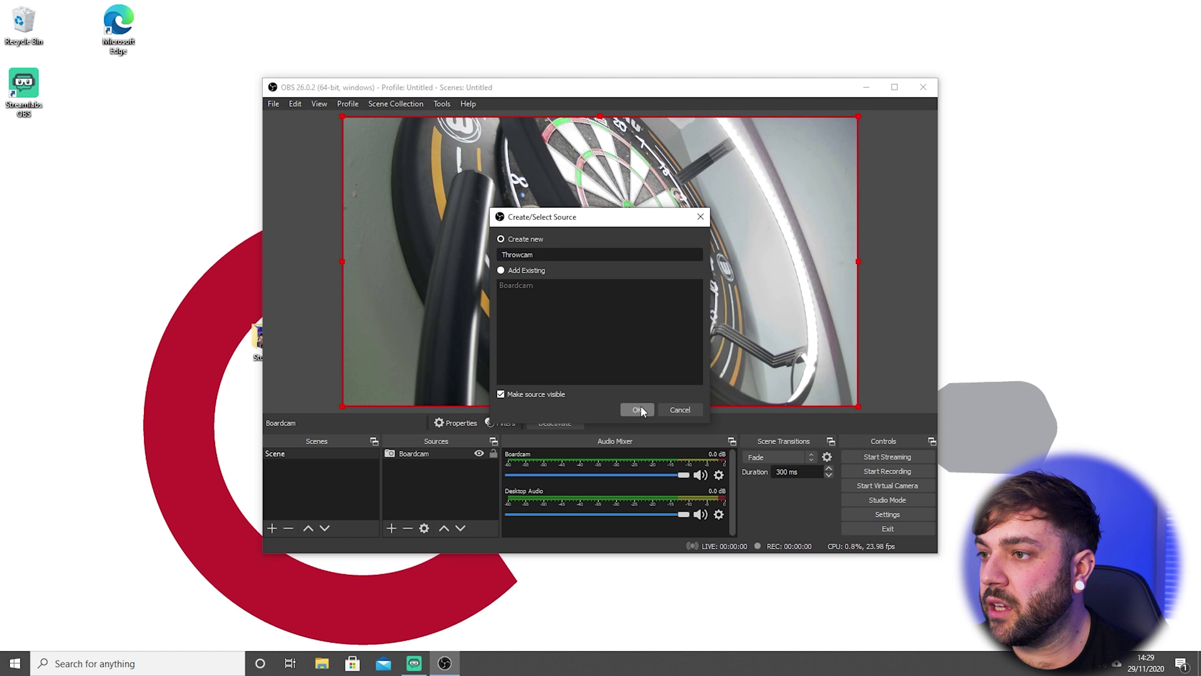
click(638, 409)
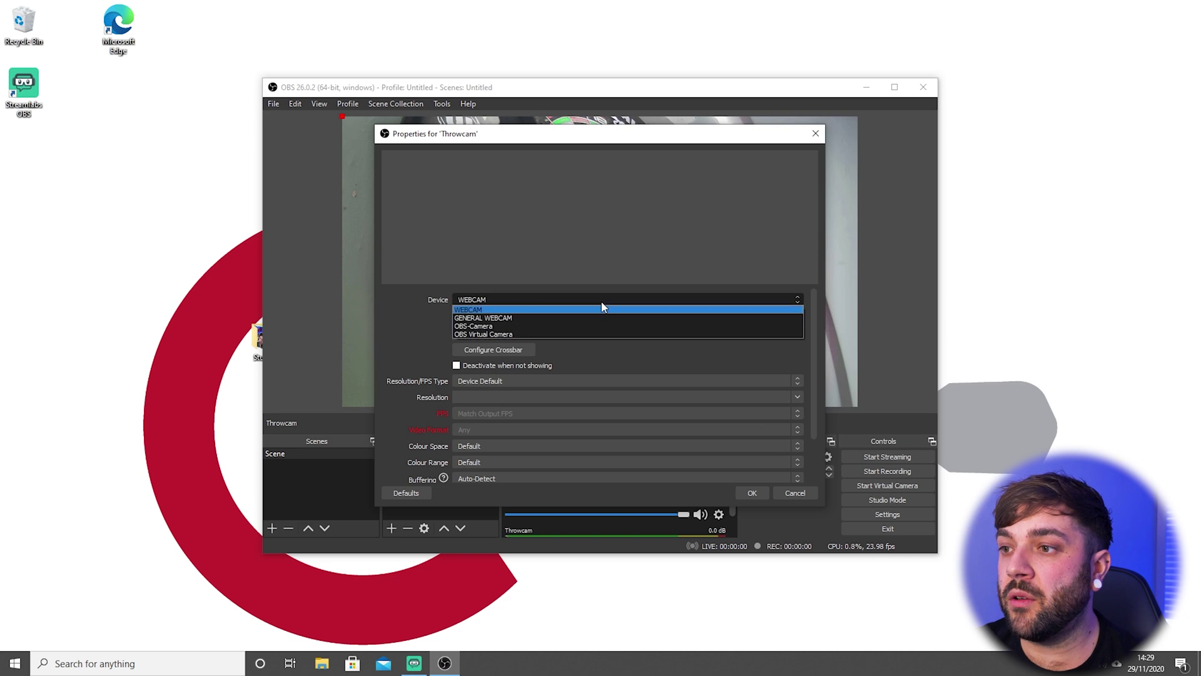
click(593, 318)
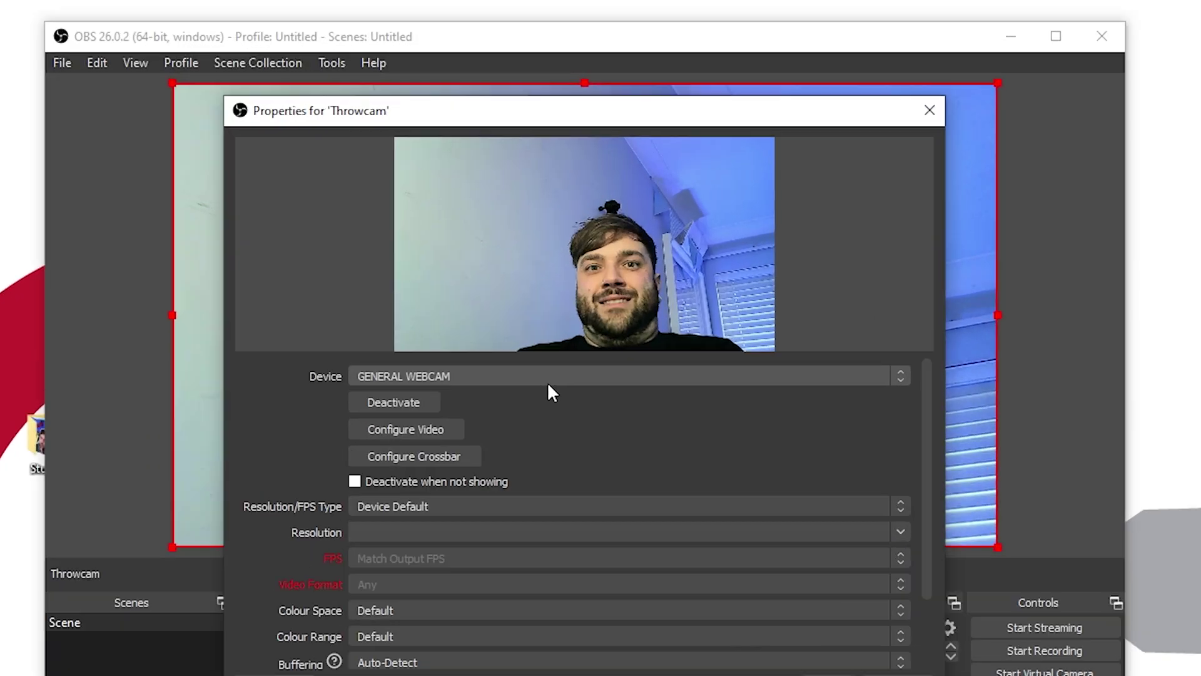
scroll(490, 544, down, 2)
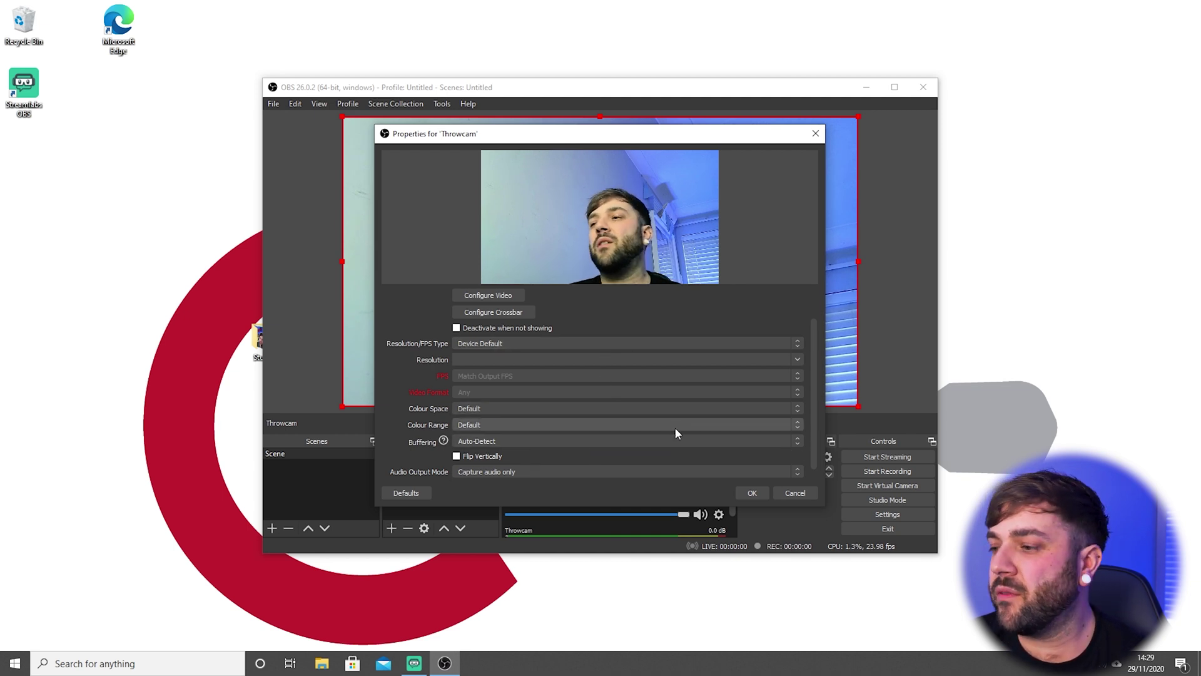
scroll(745, 400, up, 1)
scroll(745, 399, down, 1)
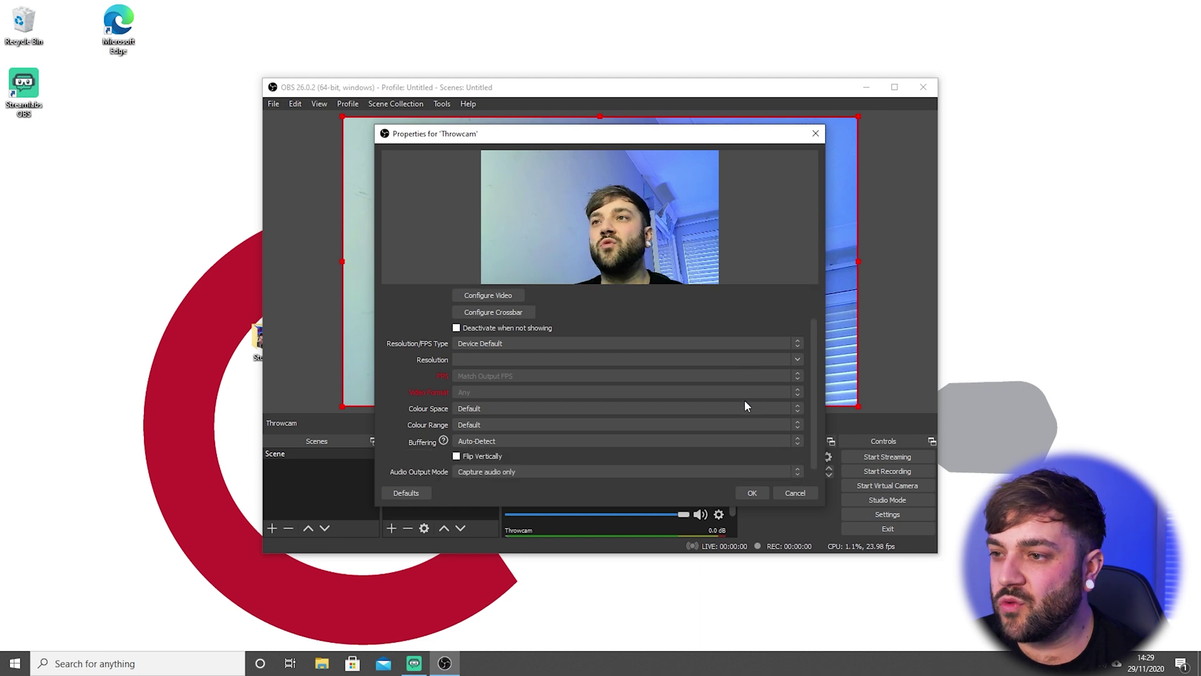
click(752, 493)
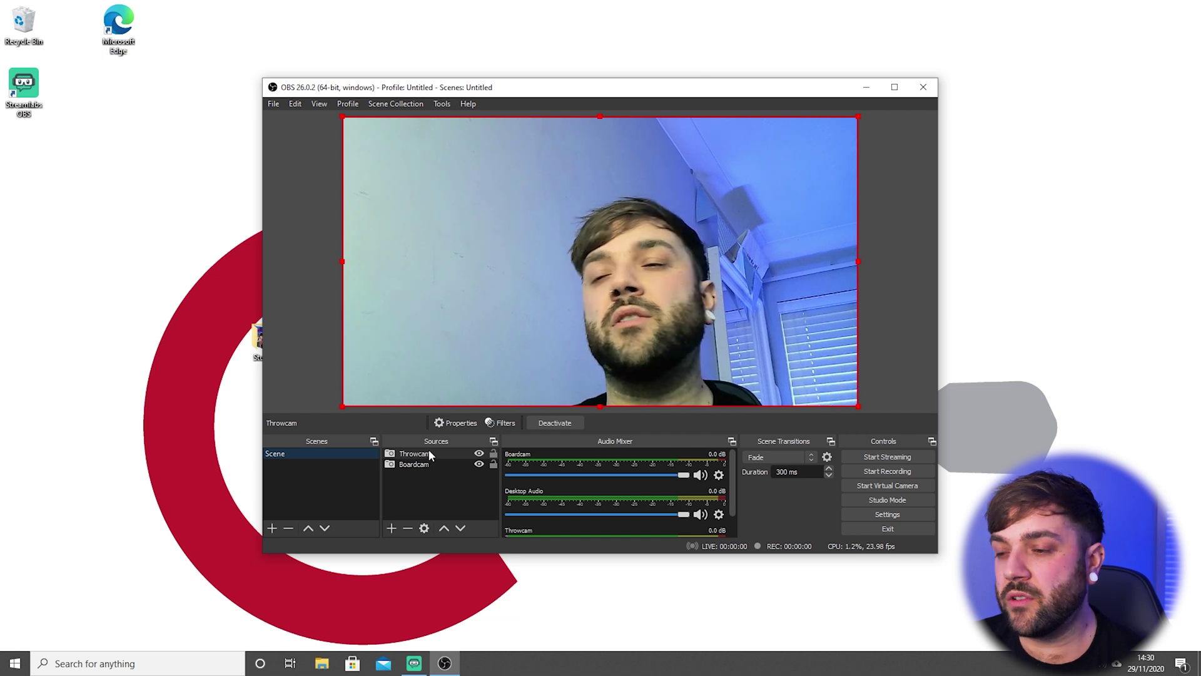
ctrl+click(413, 464)
drag(413, 464, 448, 457)
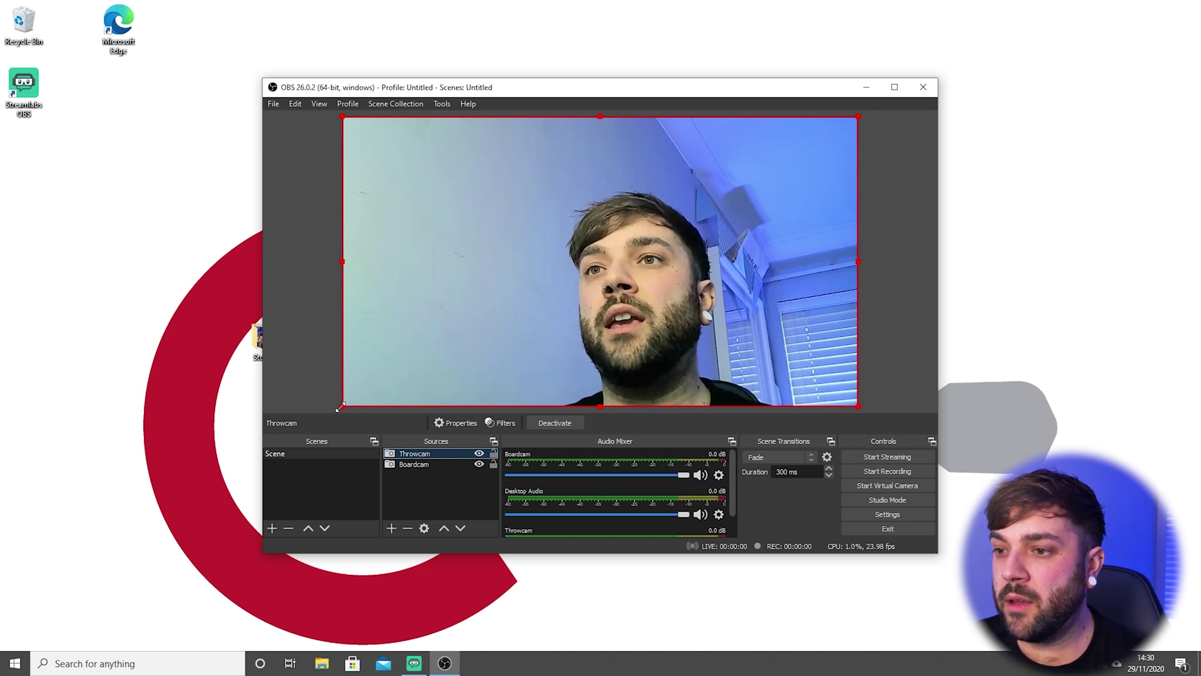
Step: Alt-crop Throwcam's left, bottom and right edges in the preview
key(alt)
drag(341, 407, 559, 408)
drag(858, 406, 778, 415)
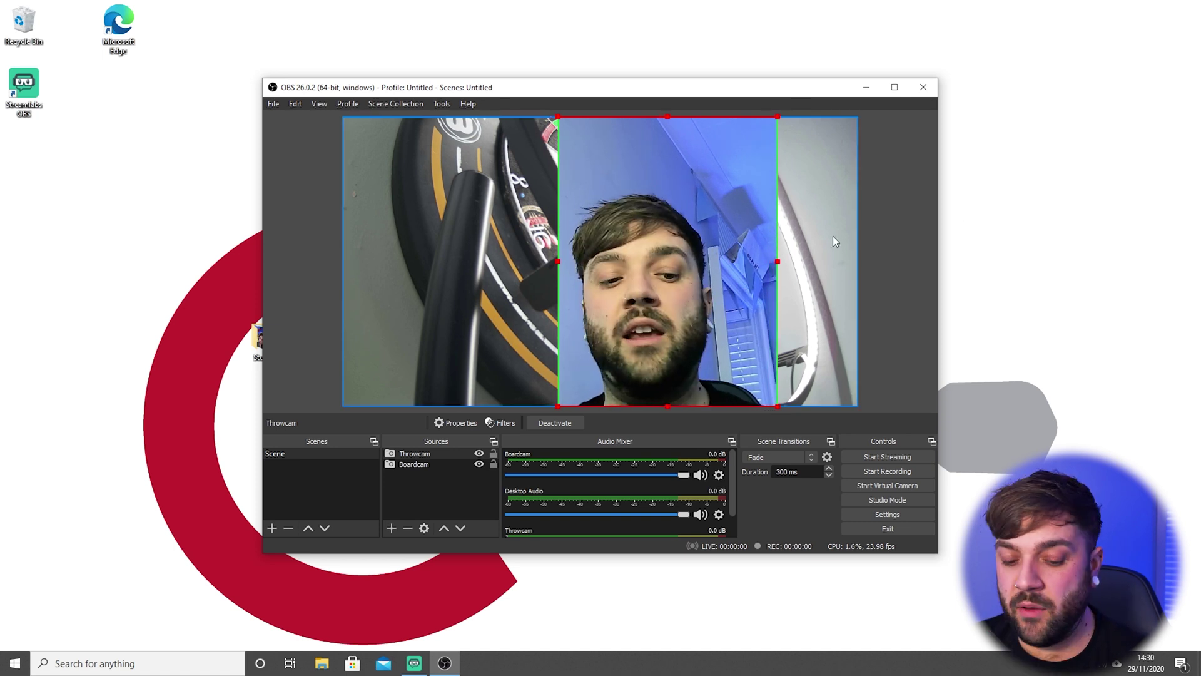
Step: Move the cropped Throwcam feed to the right half of the canvas
click(698, 198)
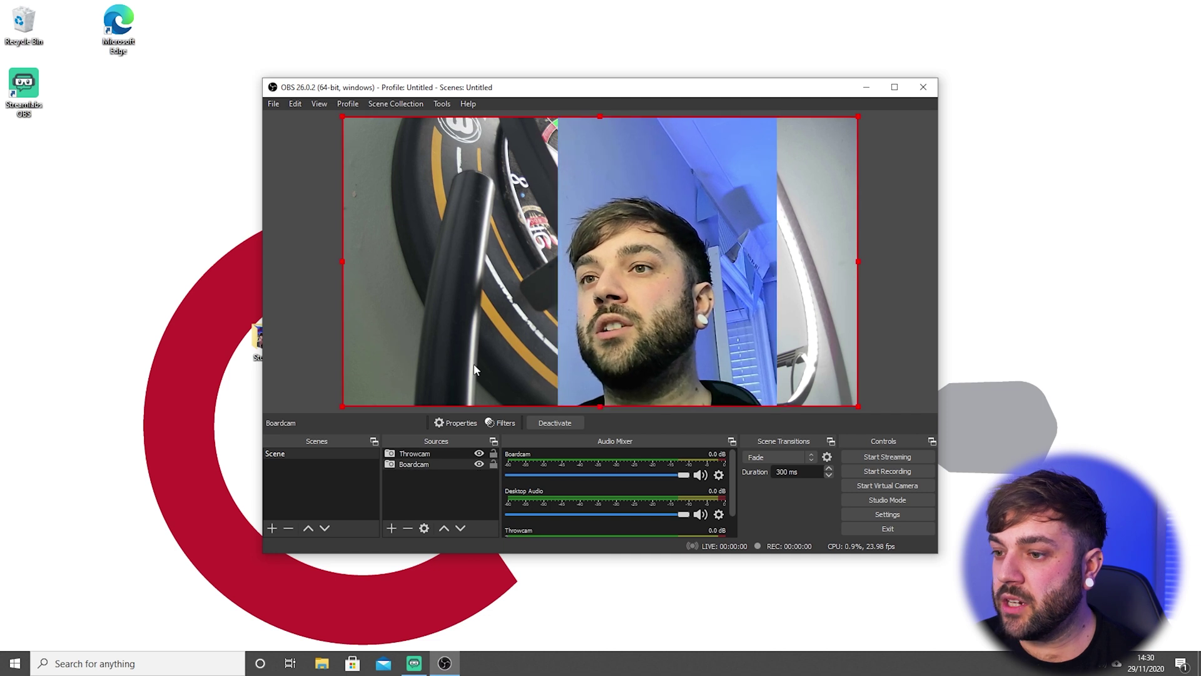
click(715, 274)
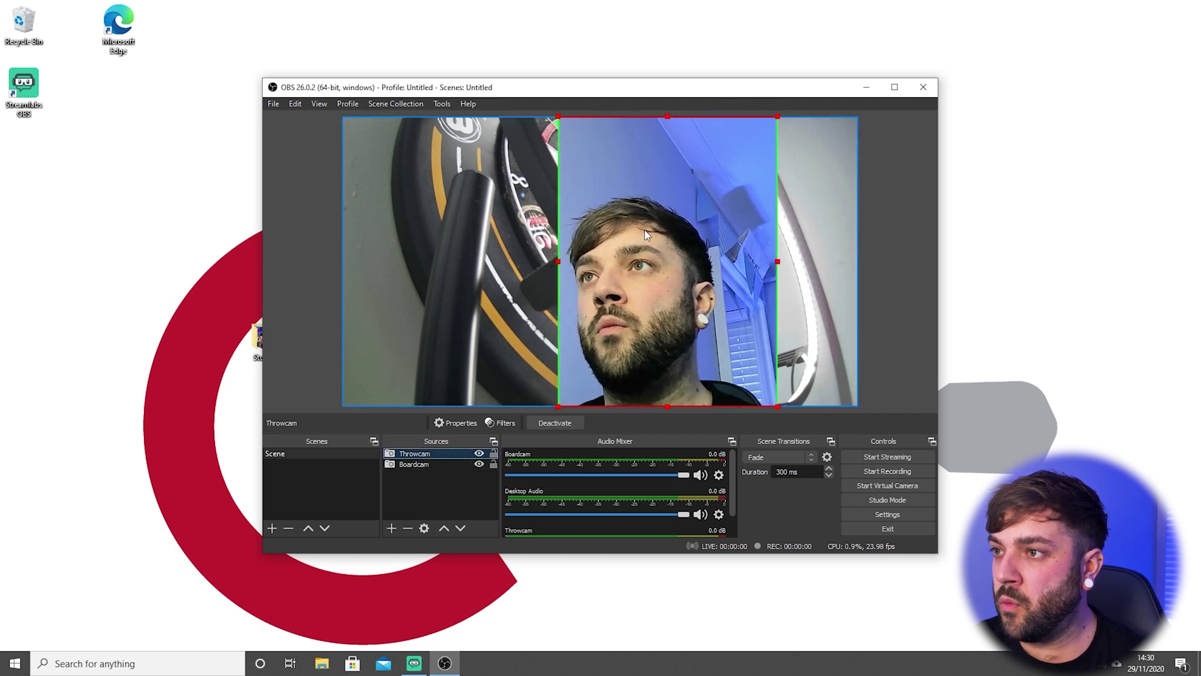
drag(644, 231, 727, 229)
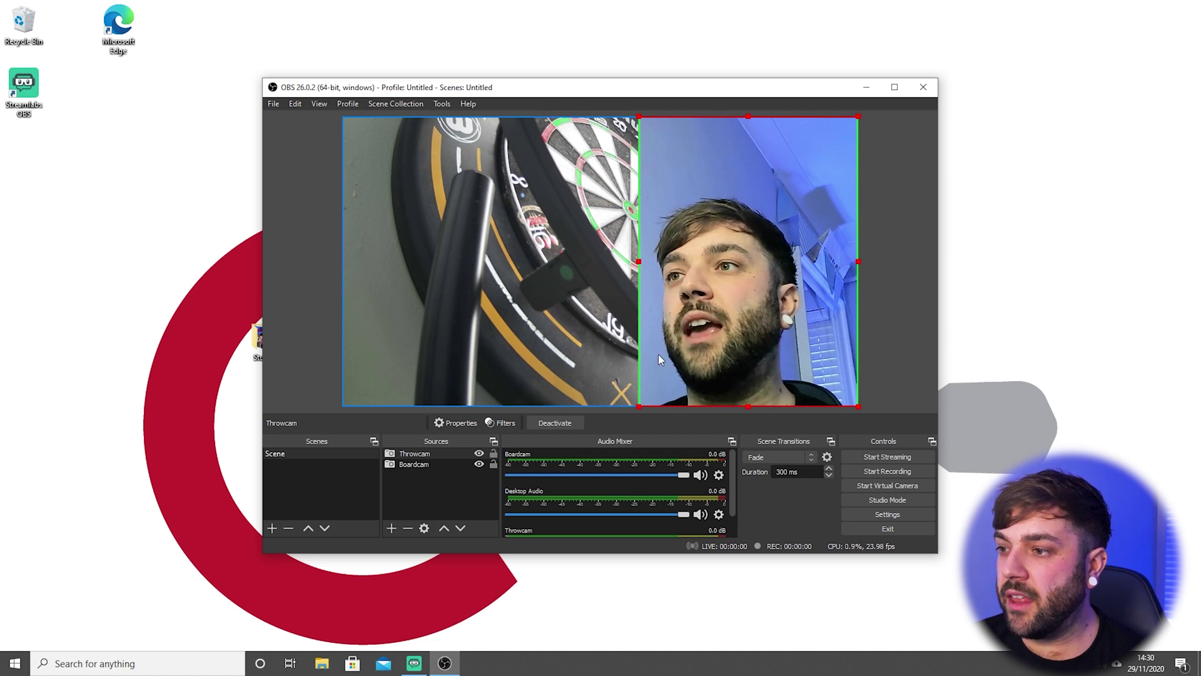
click(431, 465)
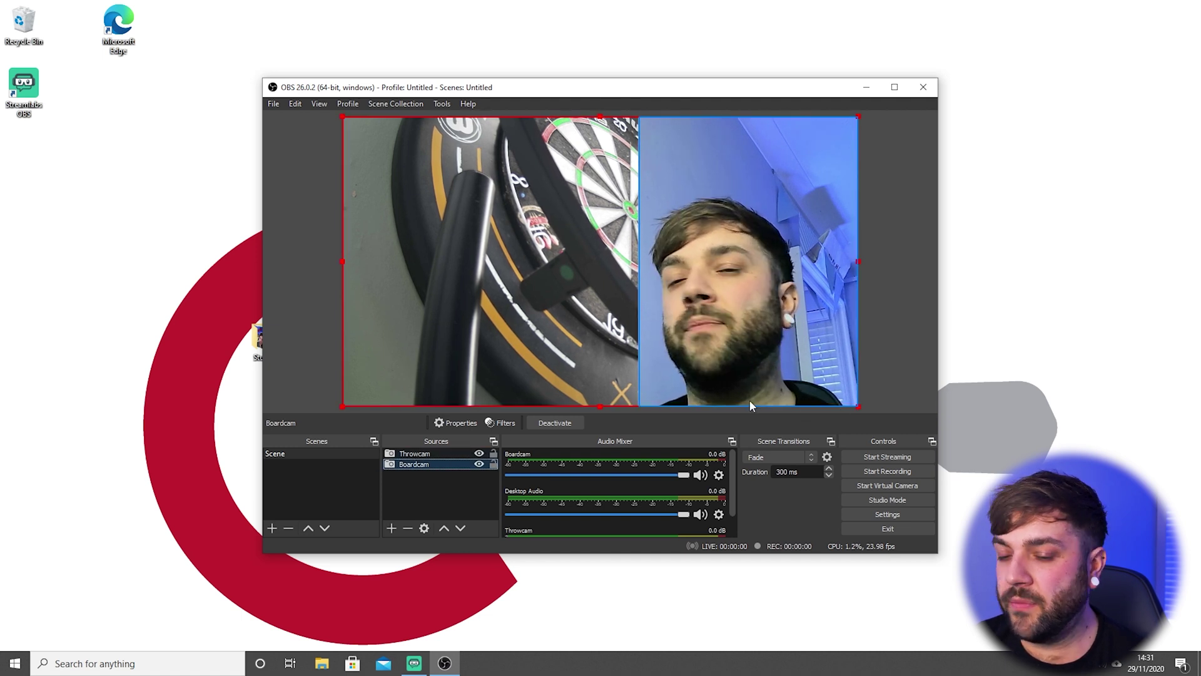
Step: Hide Throwcam, crop Boardcam from left and right, and move it to the left half
click(479, 454)
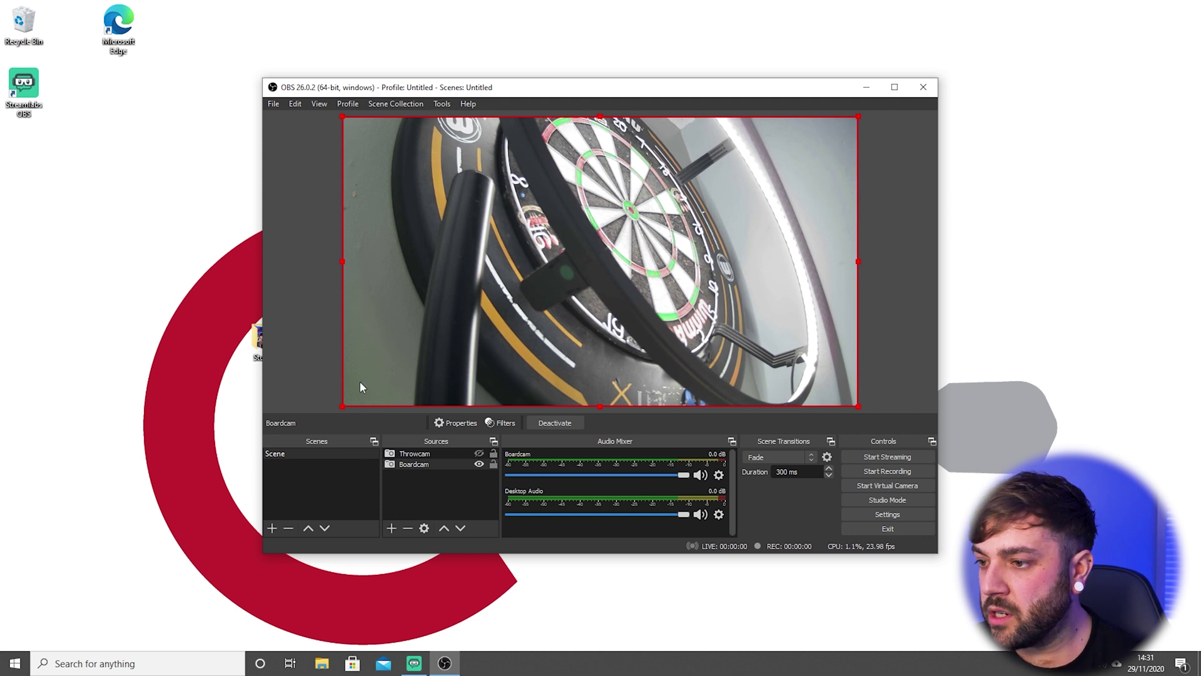
click(414, 464)
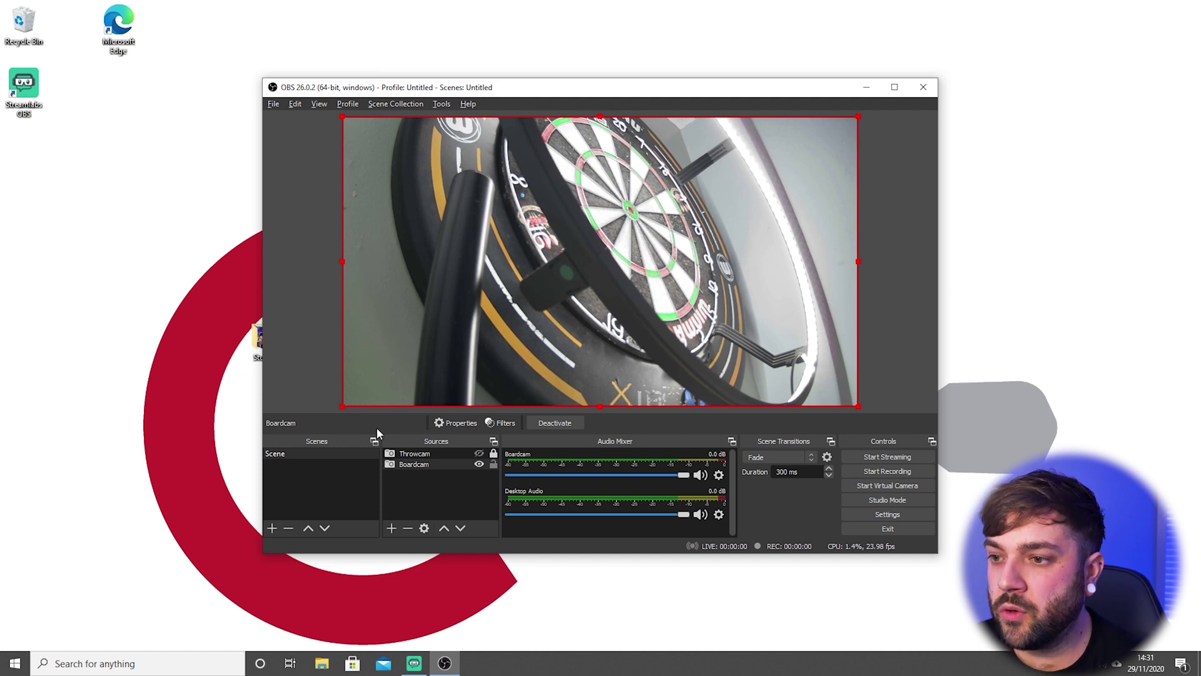
drag(343, 407, 494, 409)
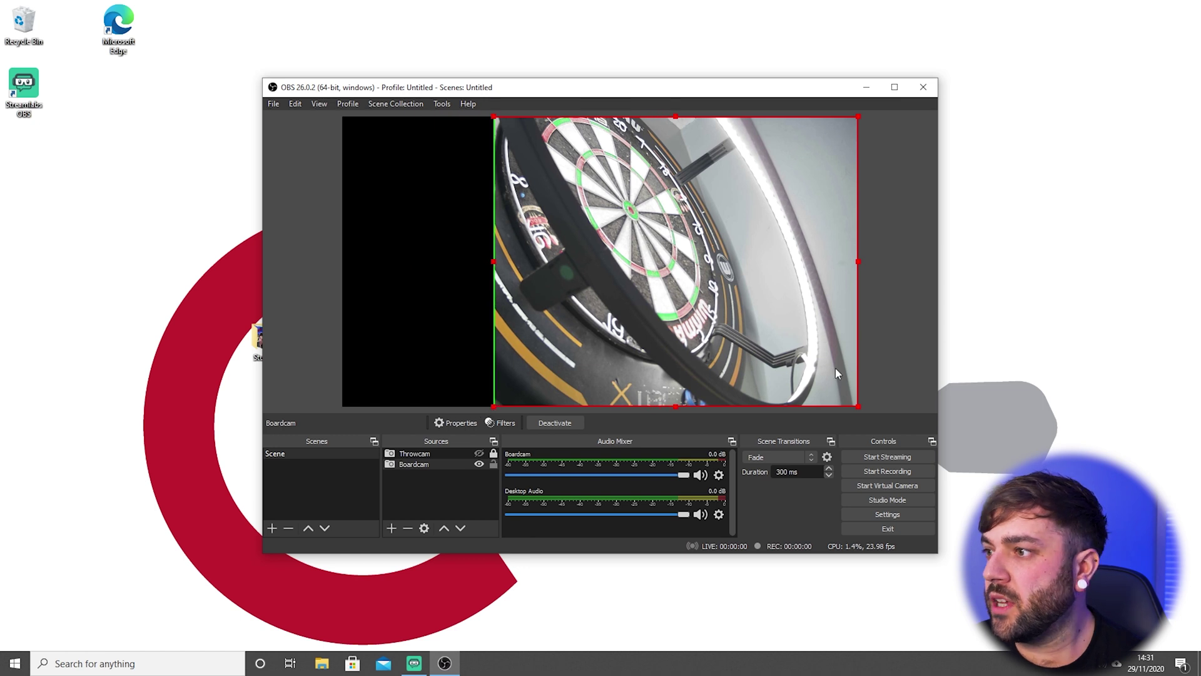
drag(845, 264, 766, 279)
drag(625, 281, 732, 281)
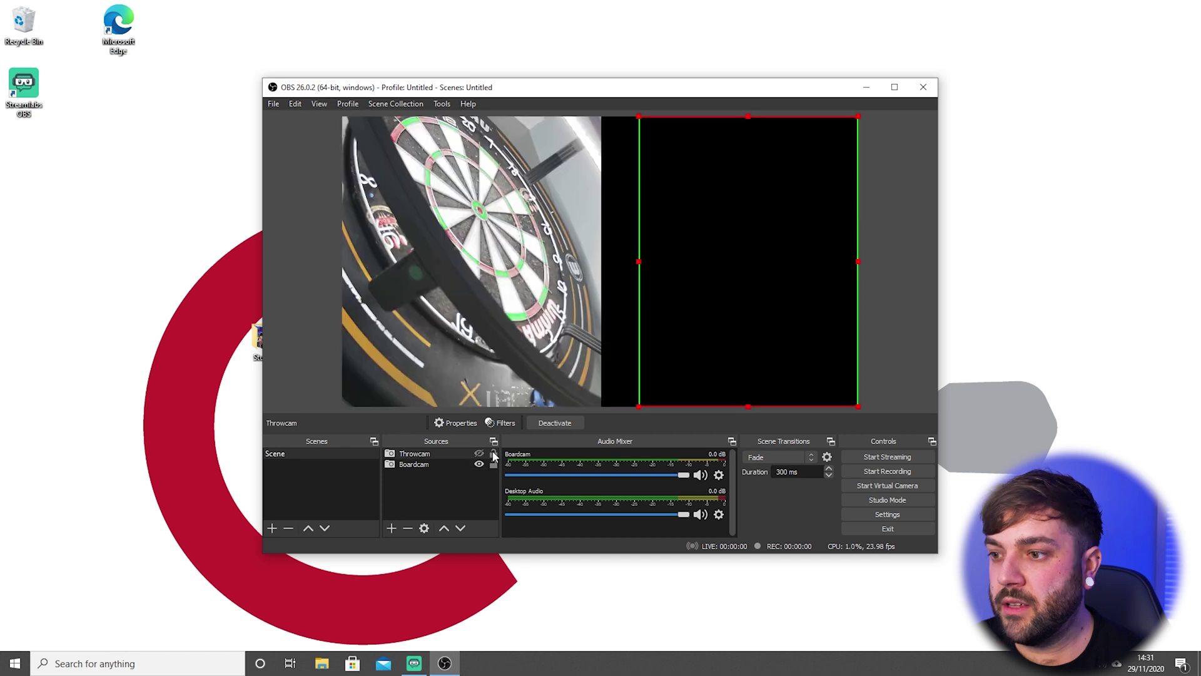
Step: Show Throwcam again and widen it to meet the dartboard feed
click(497, 351)
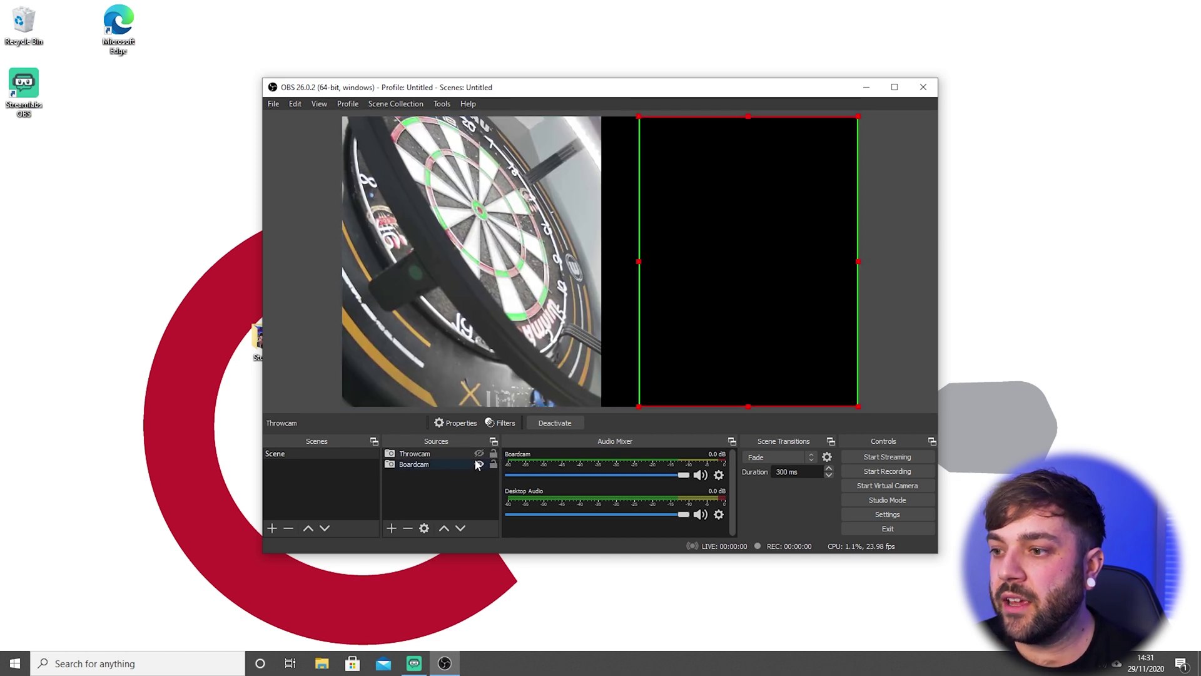
click(480, 454)
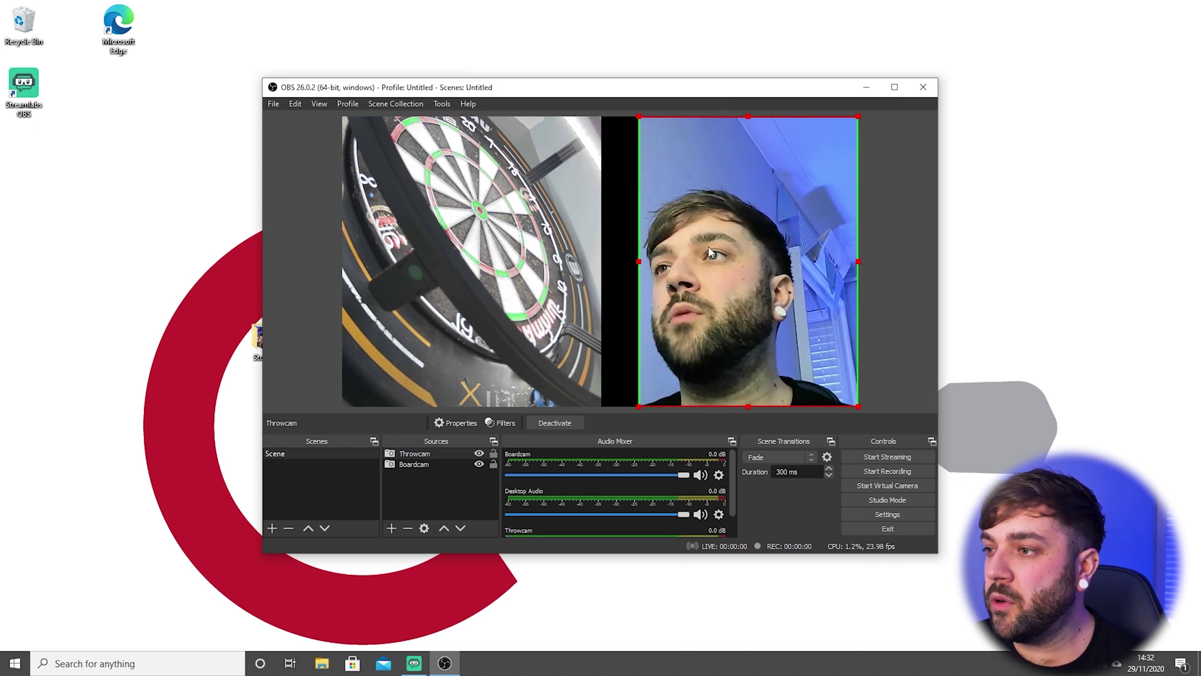
drag(639, 262, 601, 263)
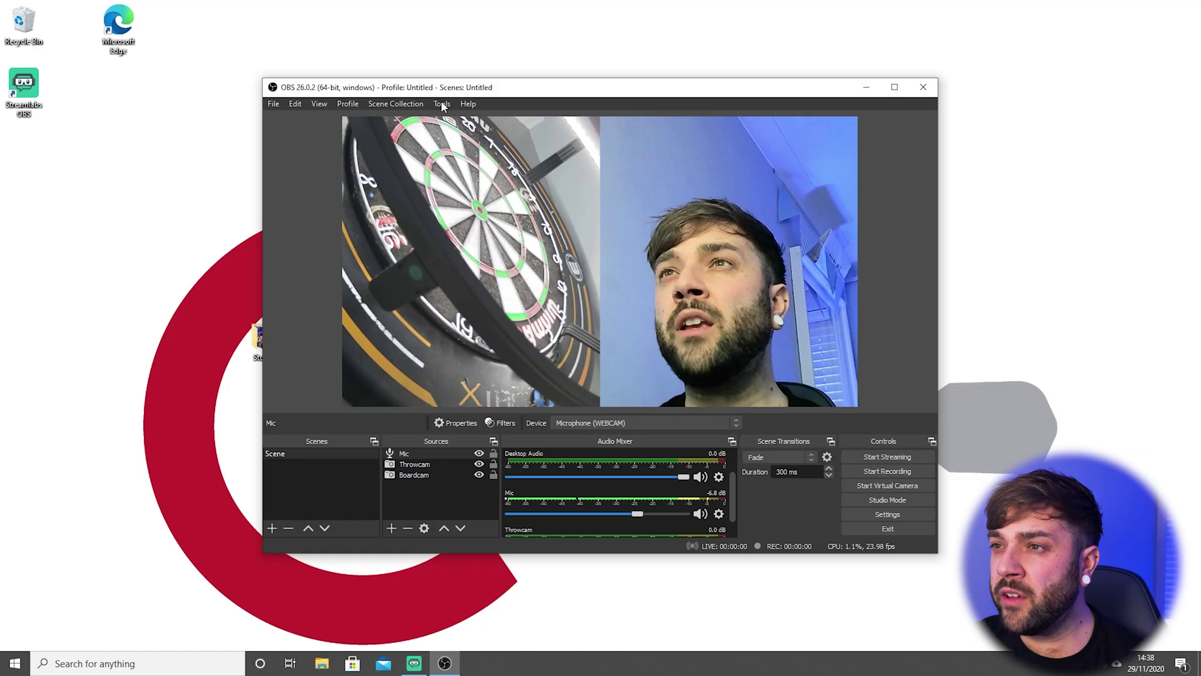
Step: Start Tools > VirtualCam output with OBS-Camera as the target camera
click(442, 104)
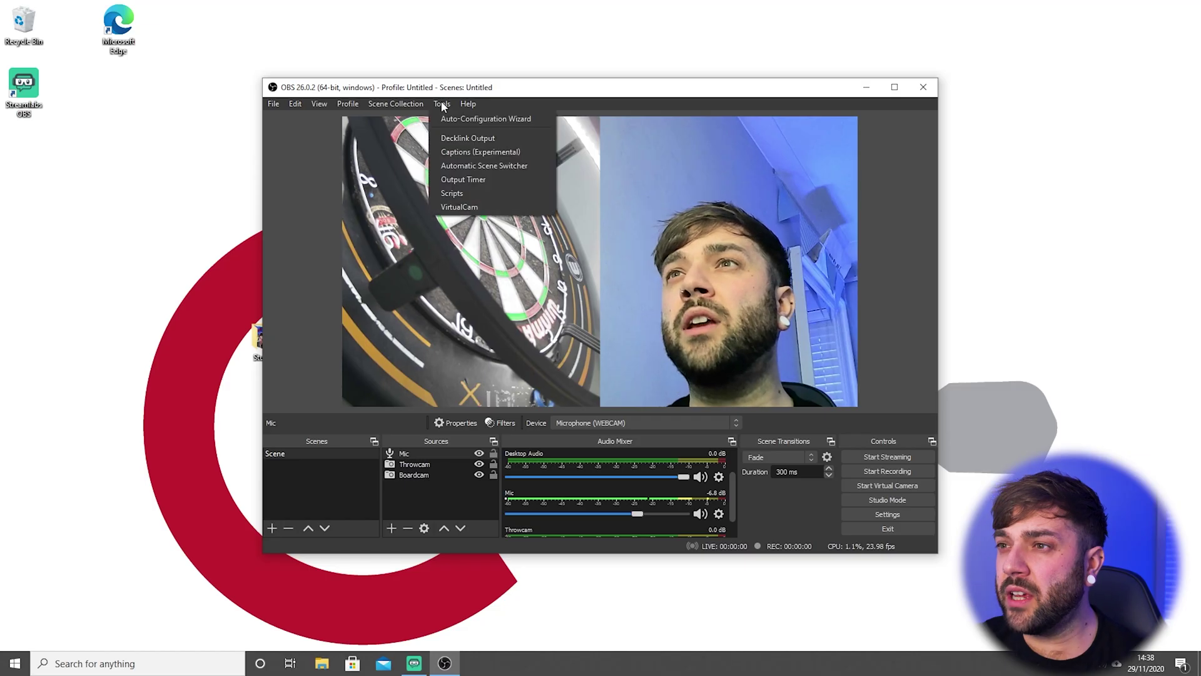
click(484, 208)
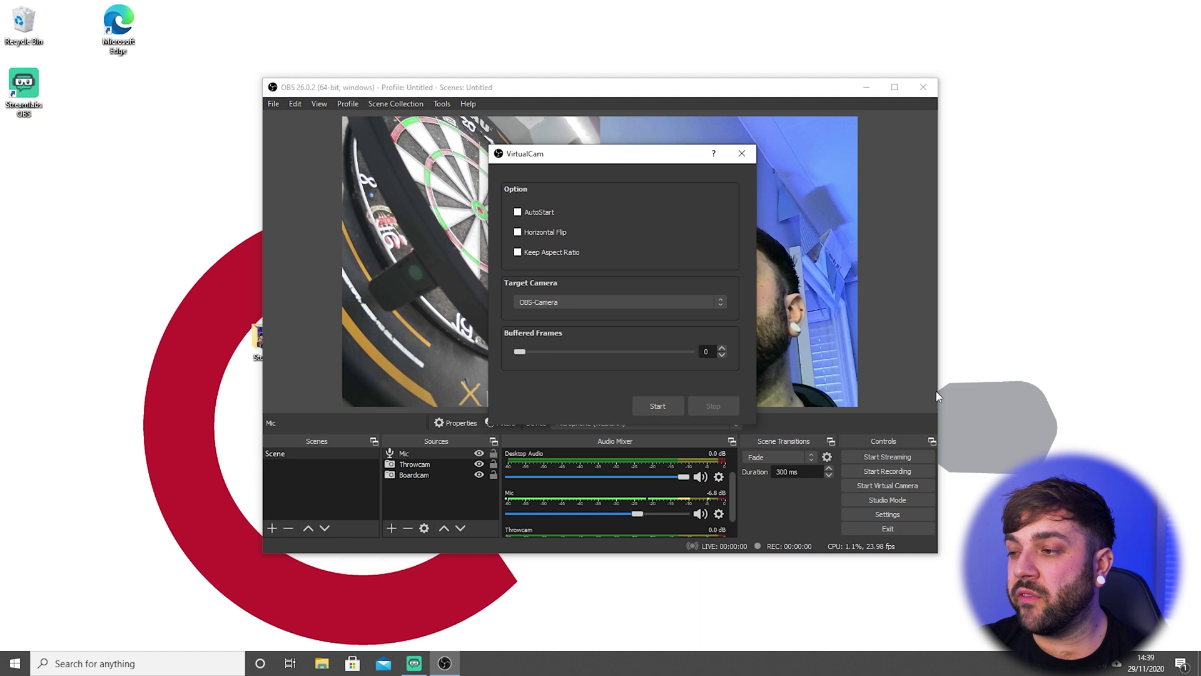
click(571, 301)
click(568, 299)
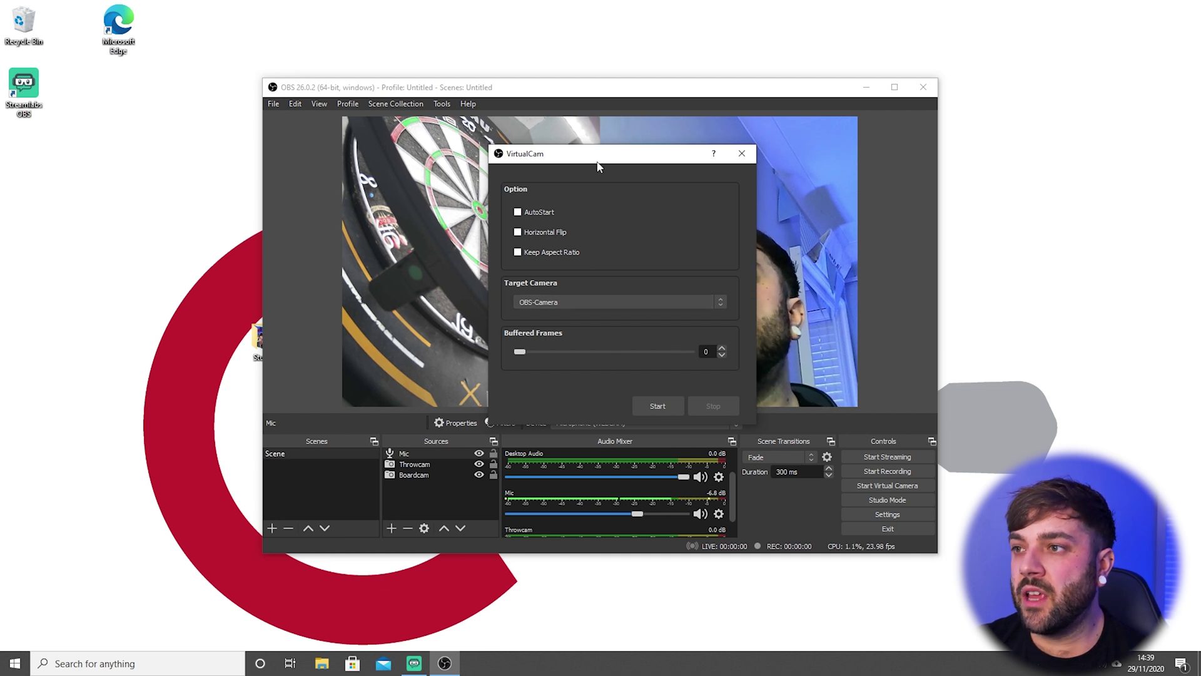
drag(598, 163, 461, 161)
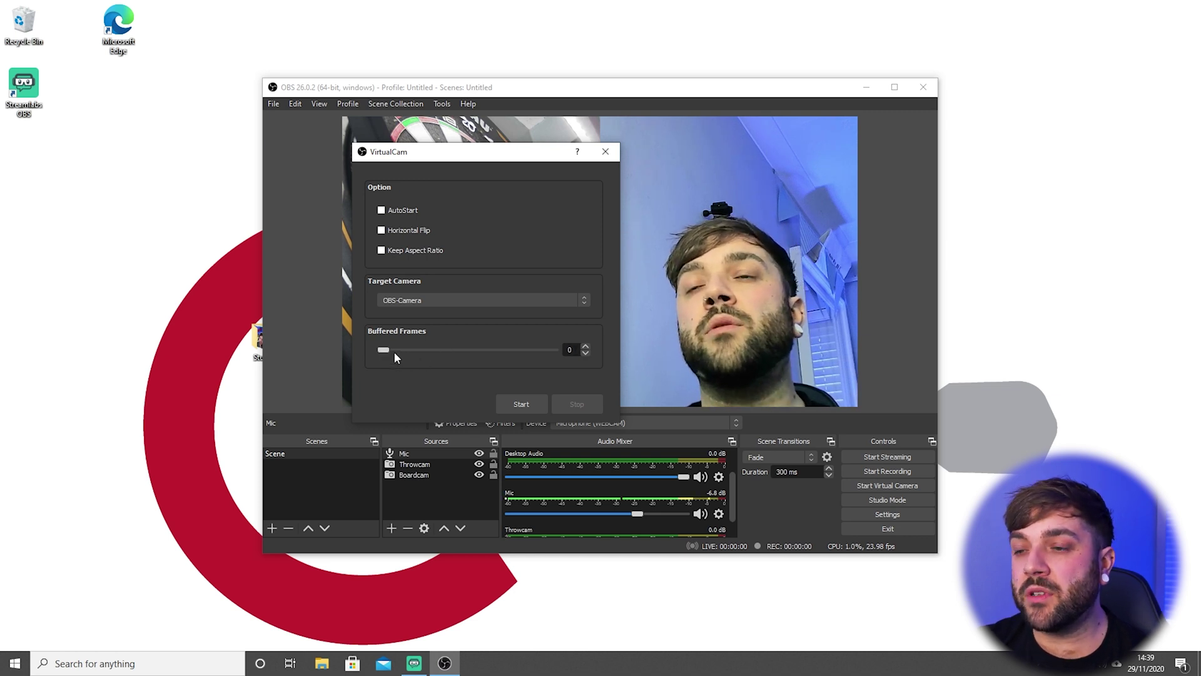
click(532, 402)
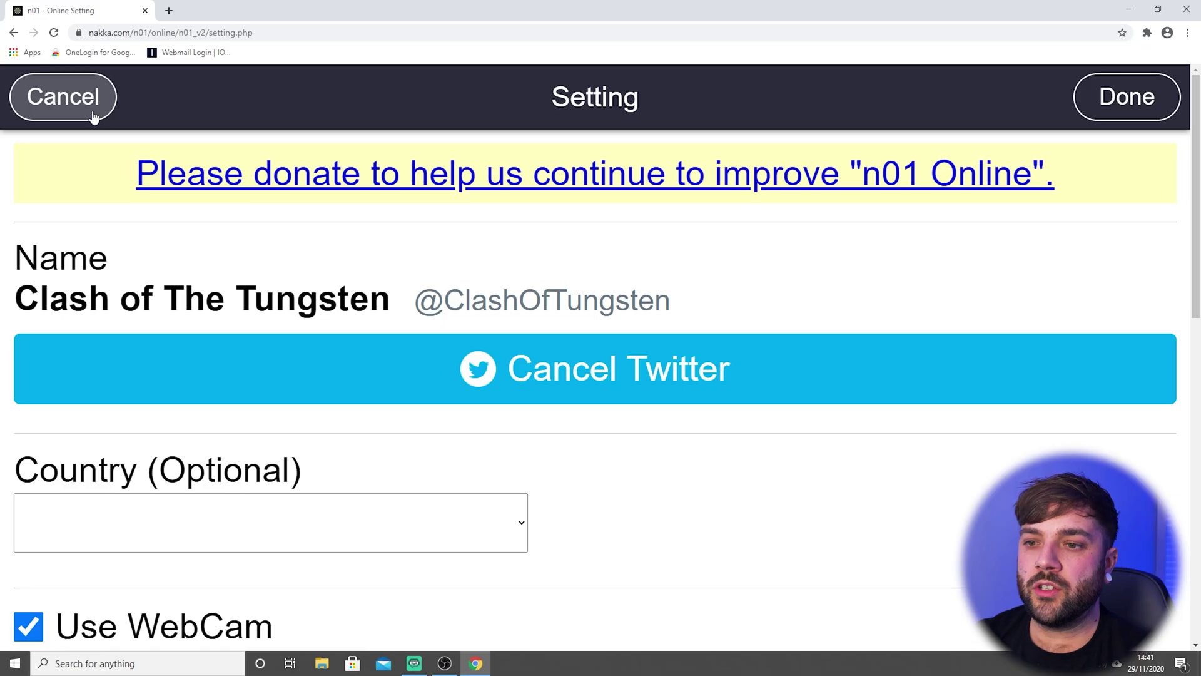
Step: Open WebCam Setting from the bottom of n01's Setting page
scroll(479, 212, down, 2)
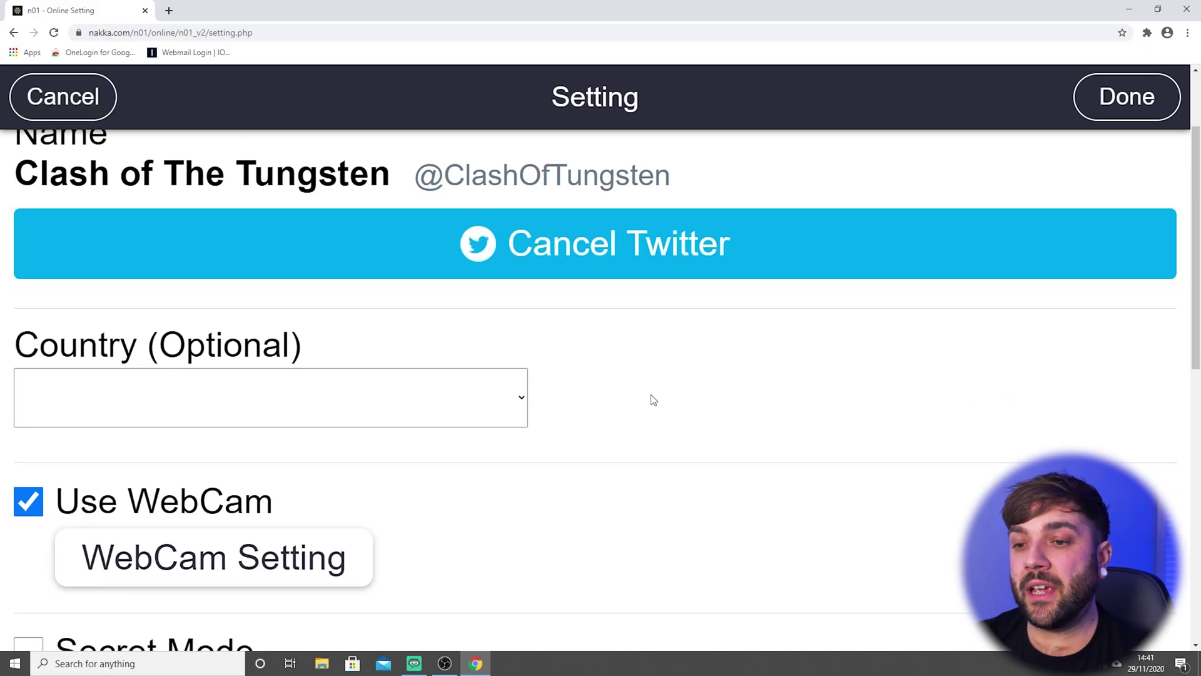
scroll(653, 400, down, 2)
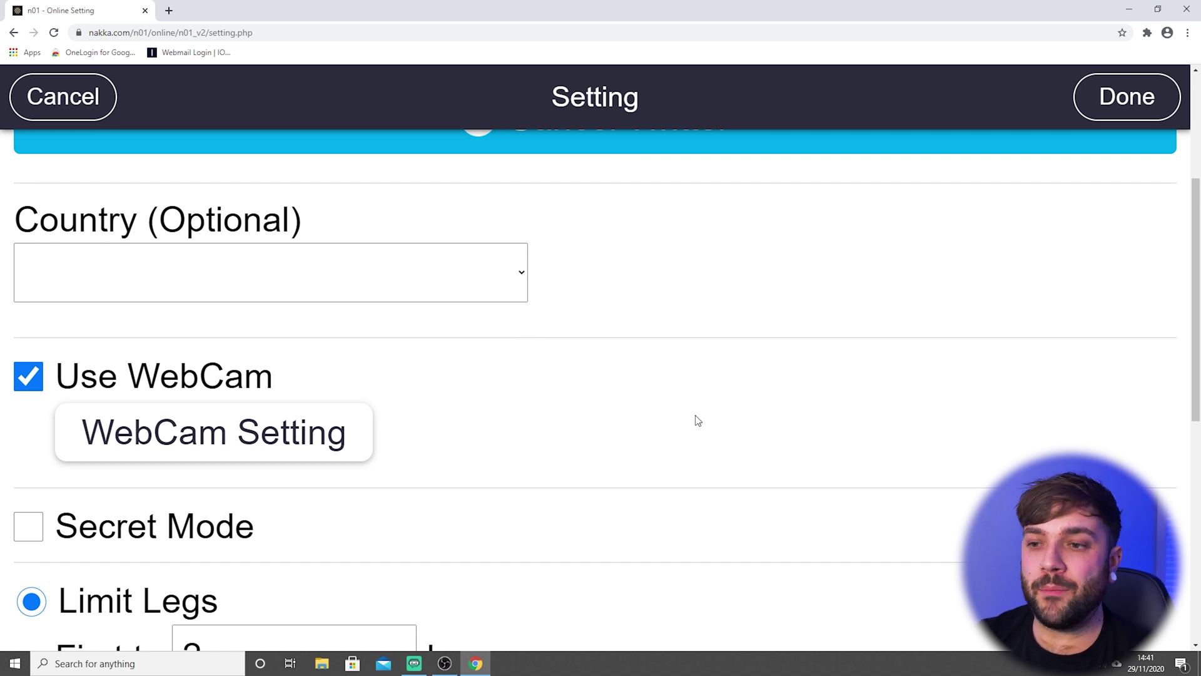
scroll(699, 421, down, 1)
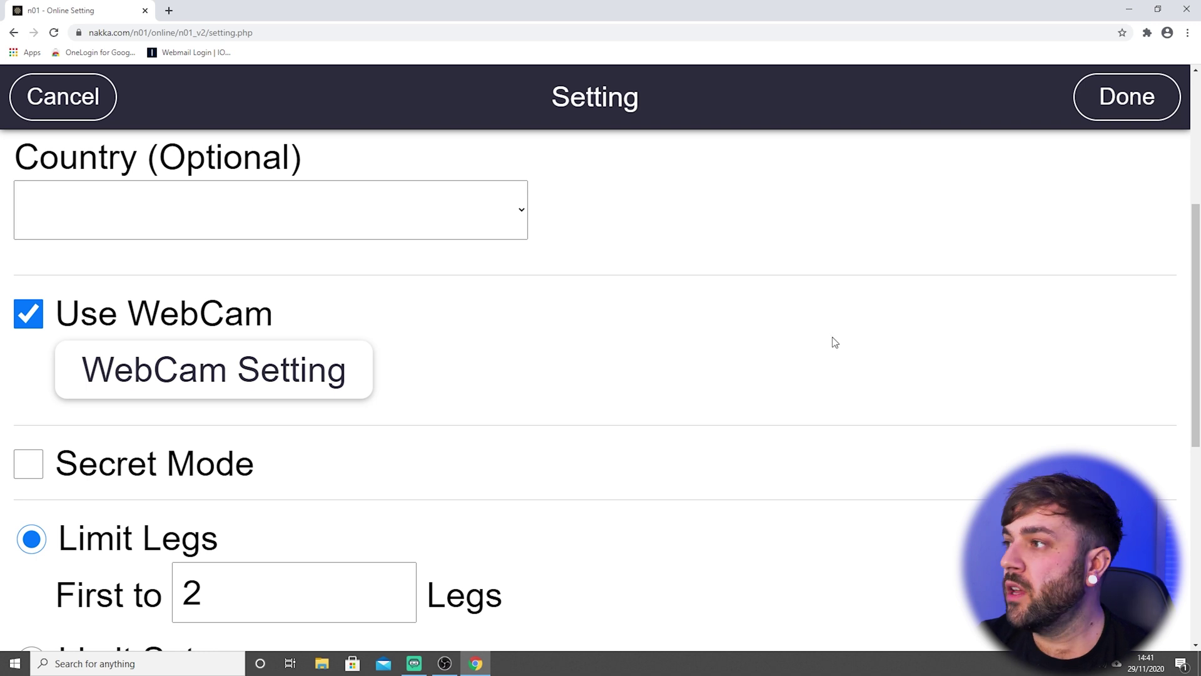
scroll(474, 346, down, 2)
click(290, 247)
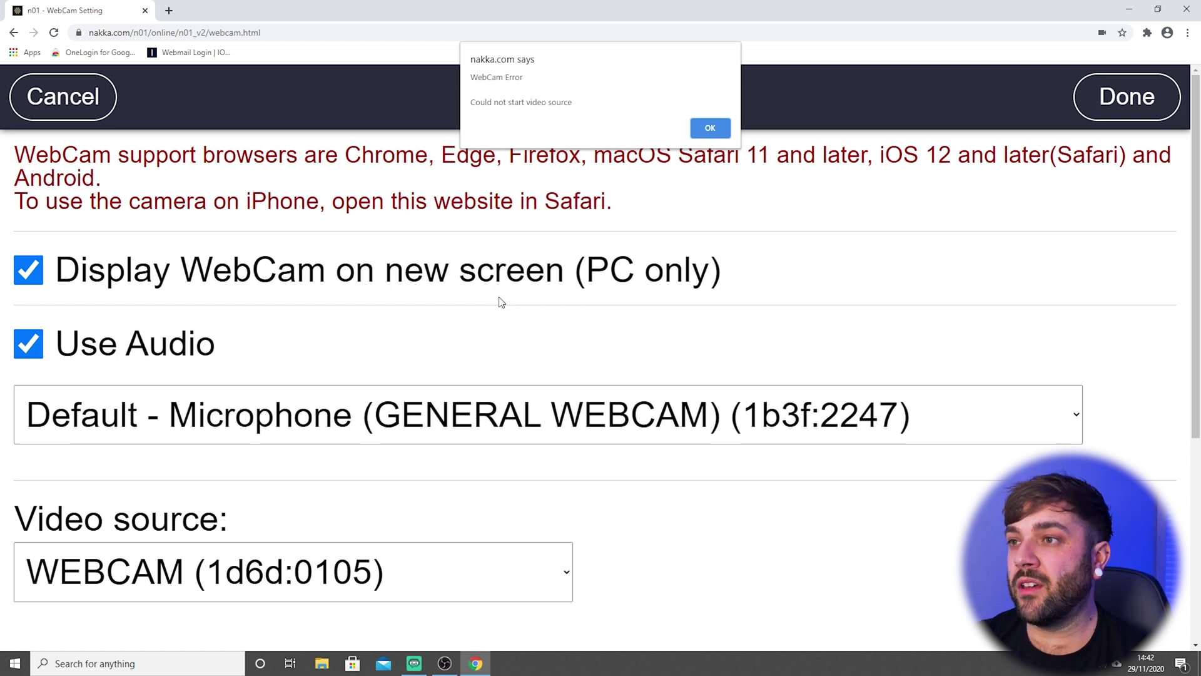
Step: Dismiss the video source error and set the Video source to OBS-Camera
click(710, 129)
scroll(208, 232, down, 1)
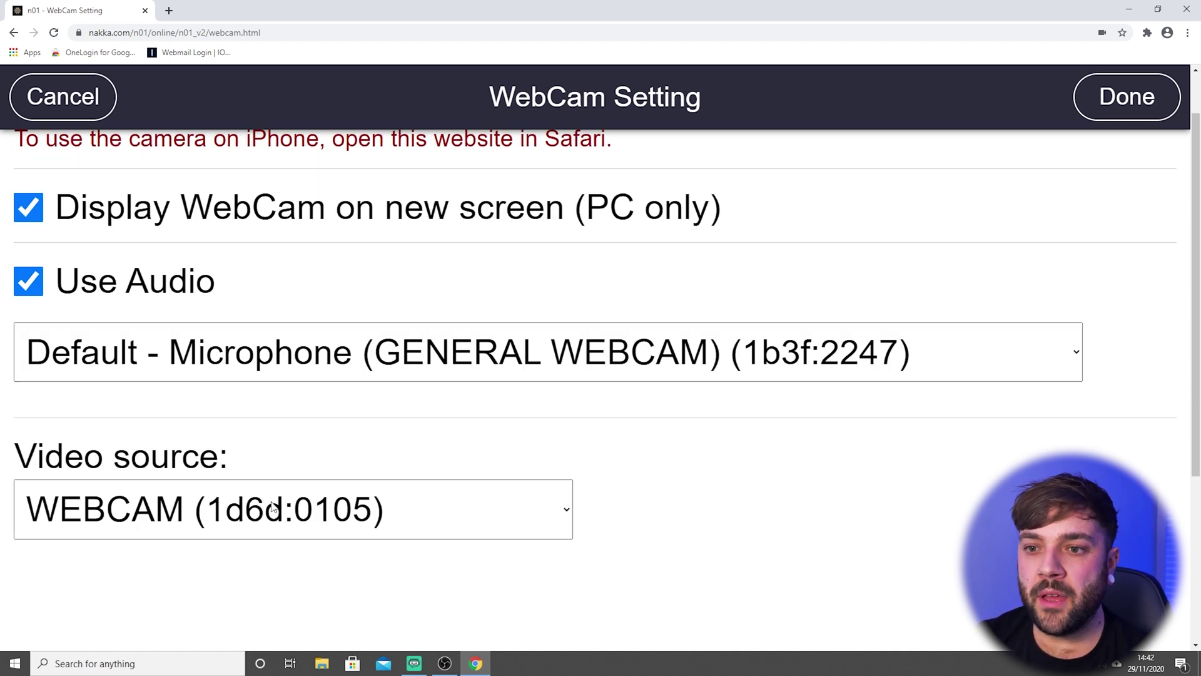
click(331, 513)
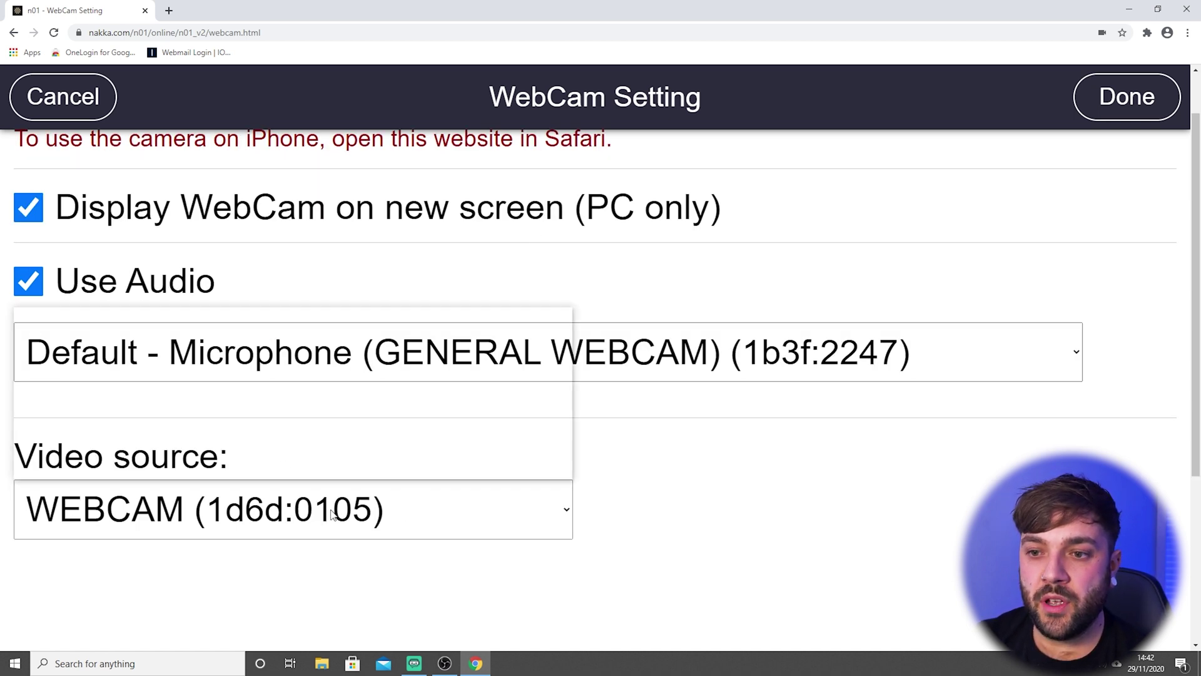
click(325, 431)
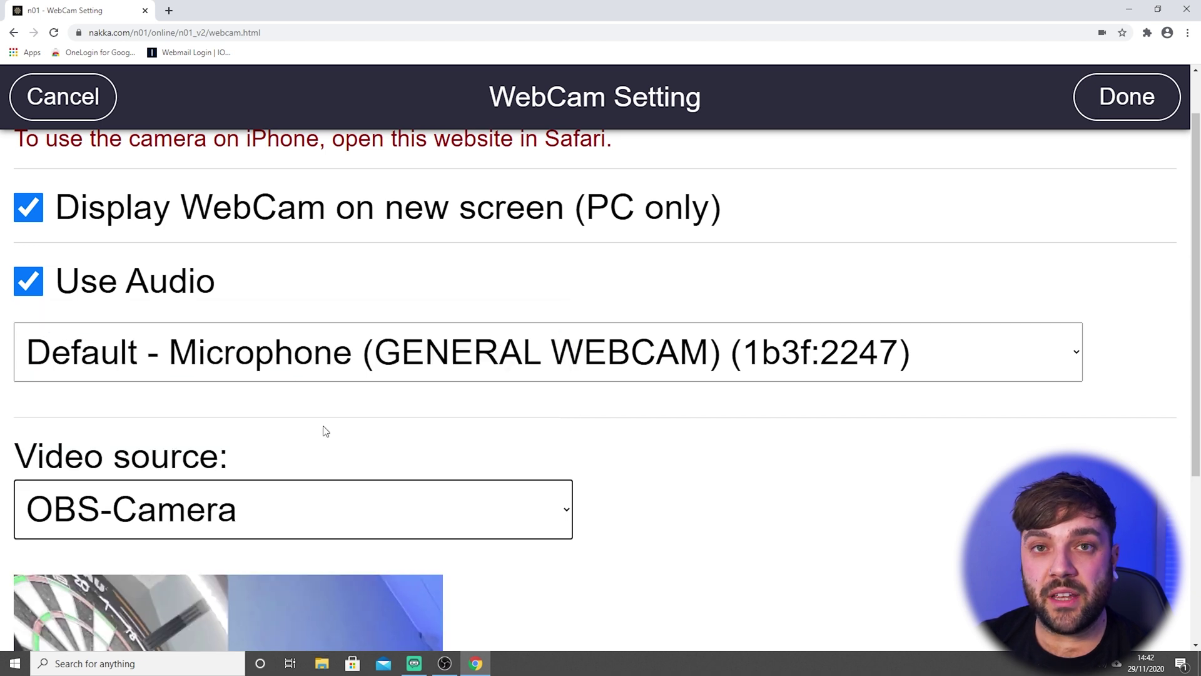
Step: Choose the GENERAL WEBCAM microphone and save, returning to the 501 match
scroll(333, 430, down, 4)
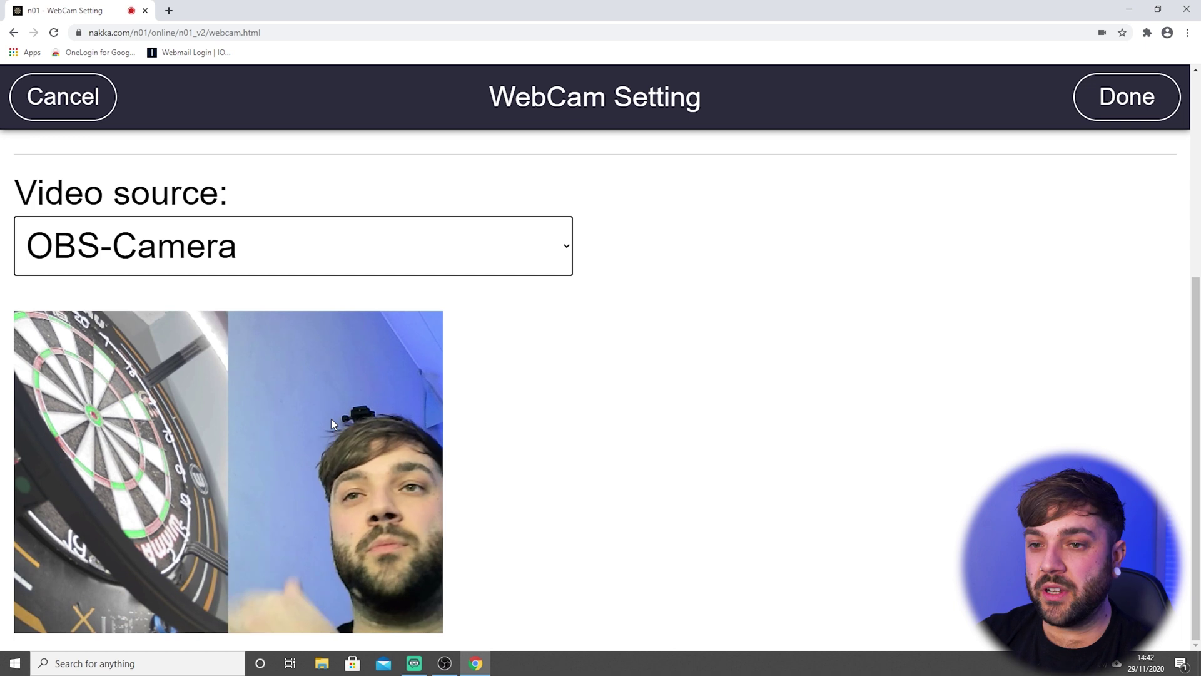
scroll(319, 431, up, 4)
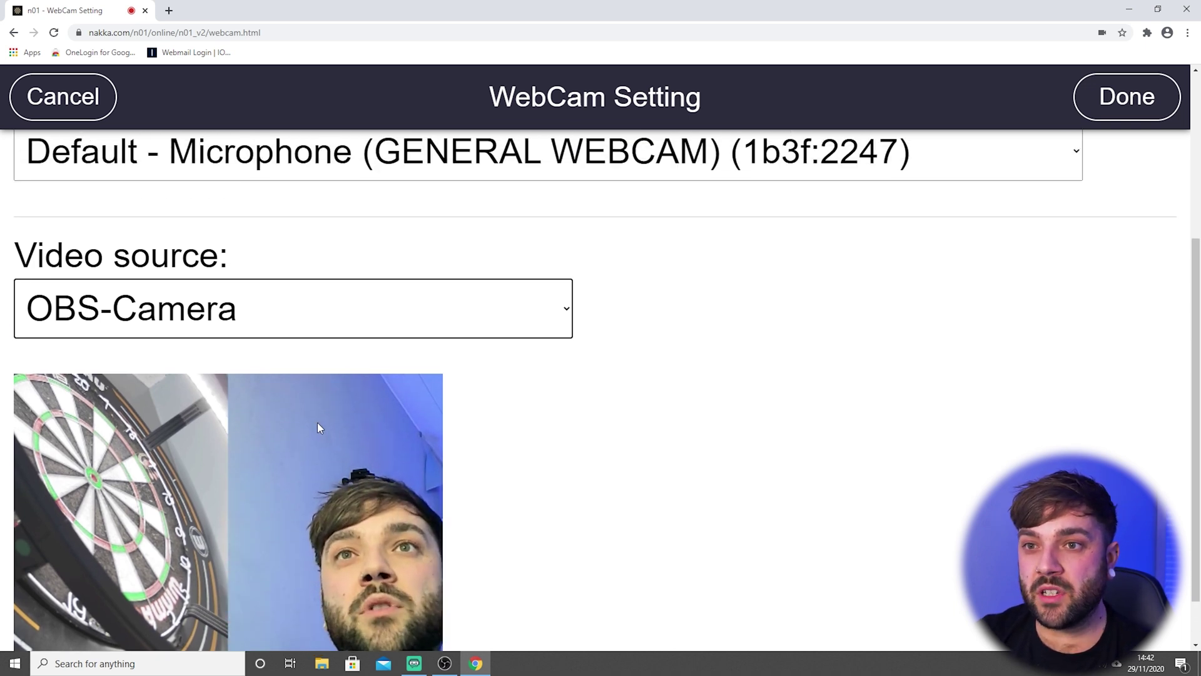
scroll(488, 338, down, 1)
scroll(261, 320, up, 1)
scroll(261, 321, up, 1)
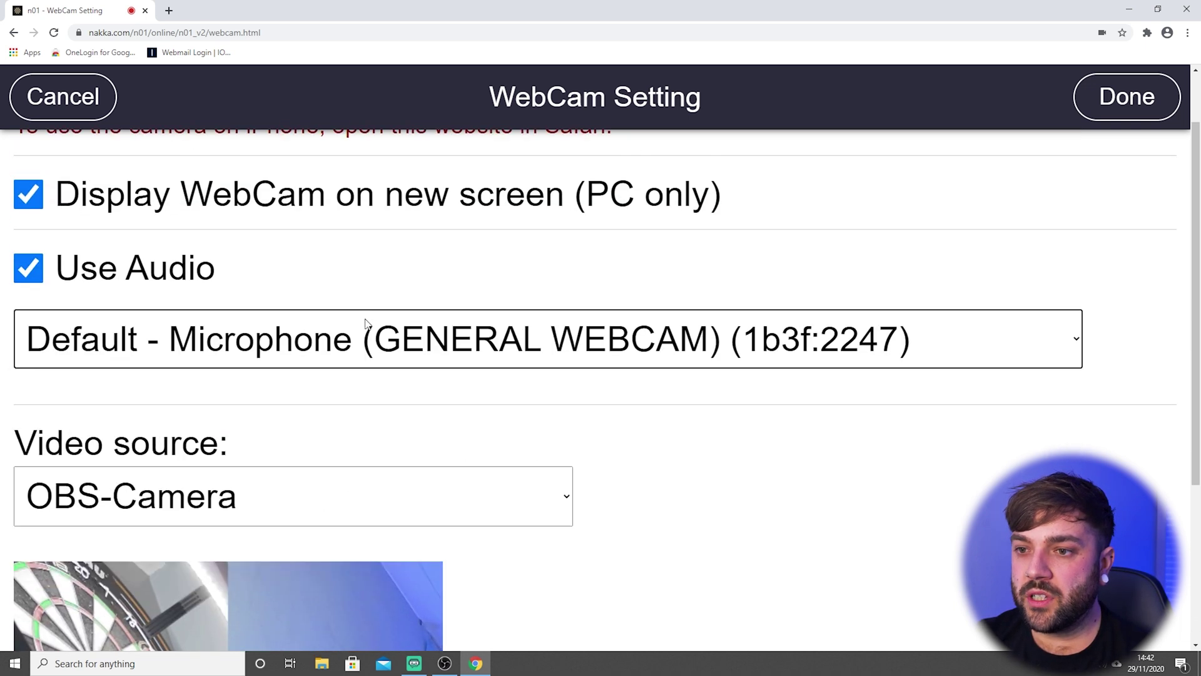
click(261, 322)
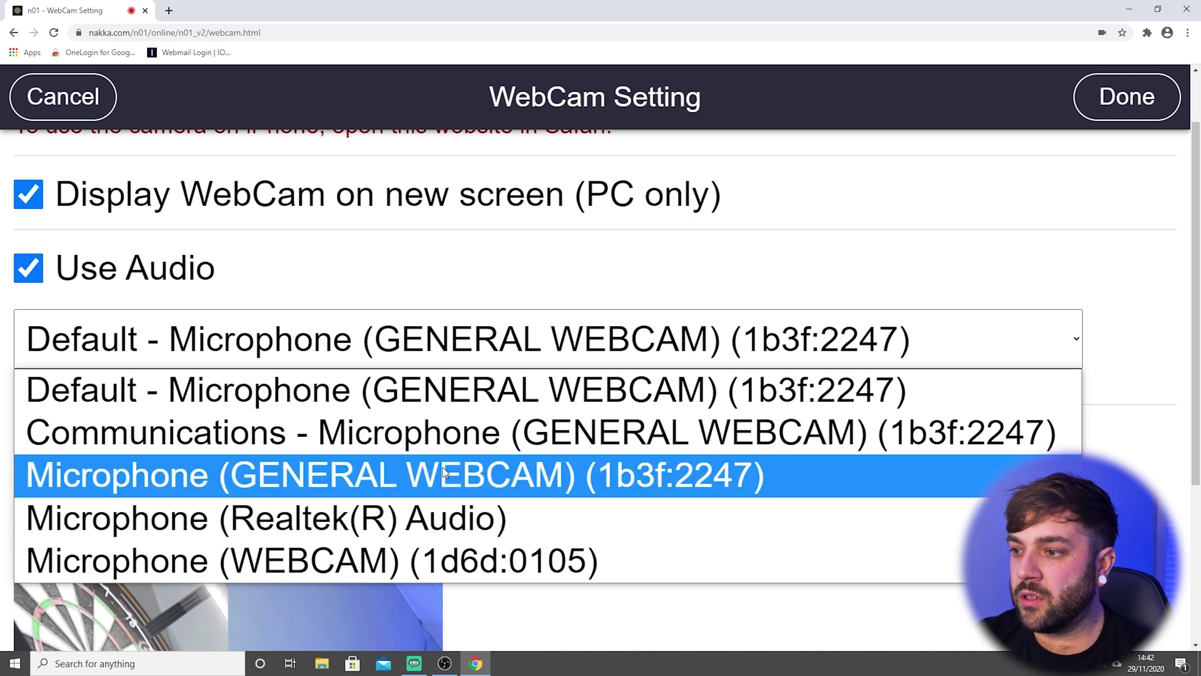
click(469, 488)
scroll(732, 383, down, 4)
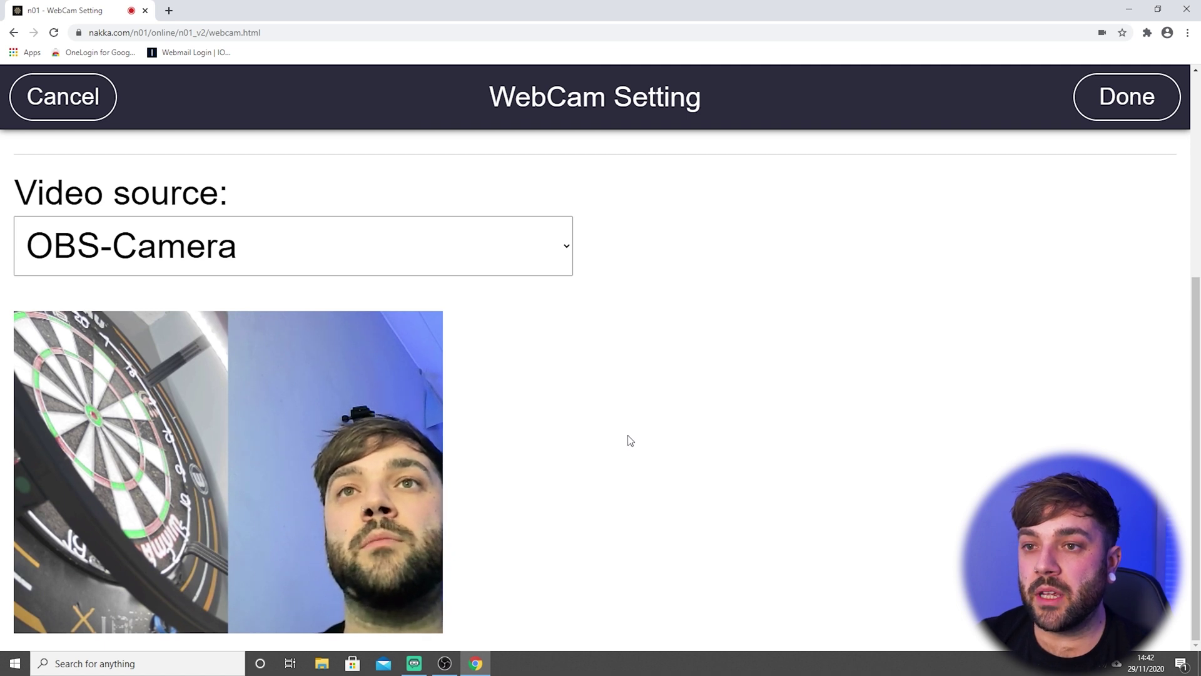
click(1127, 97)
click(1127, 96)
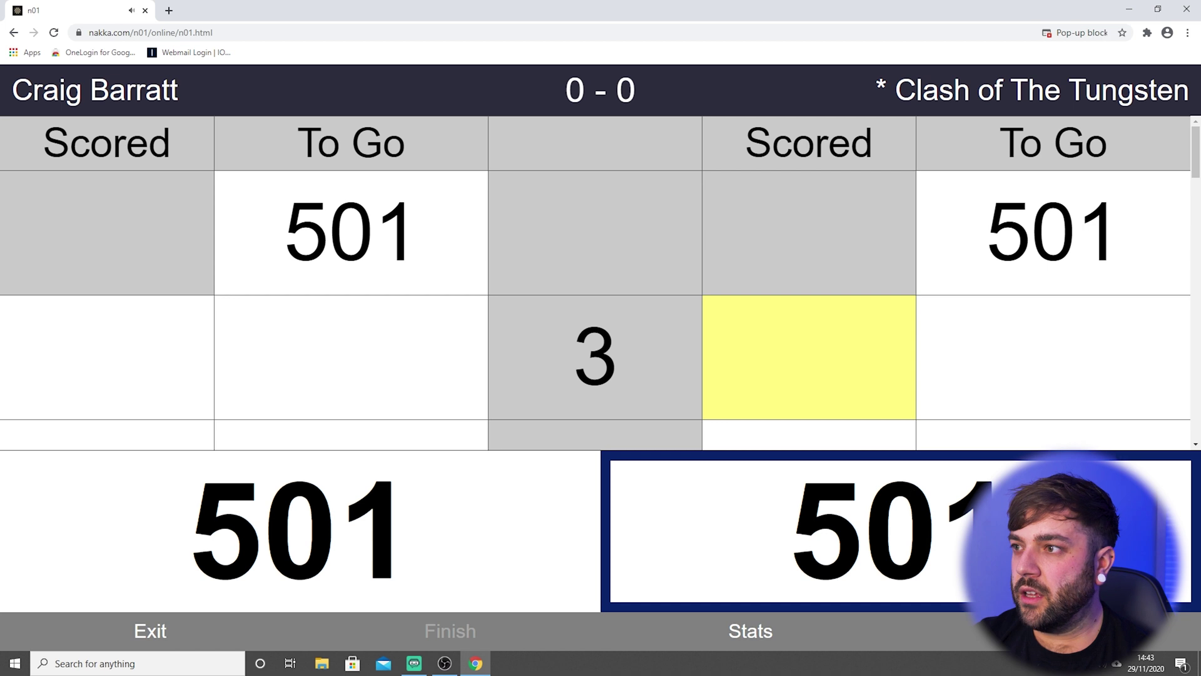
Step: Open the in-match menu showing WebCam on and WebCam Setting options
click(939, 631)
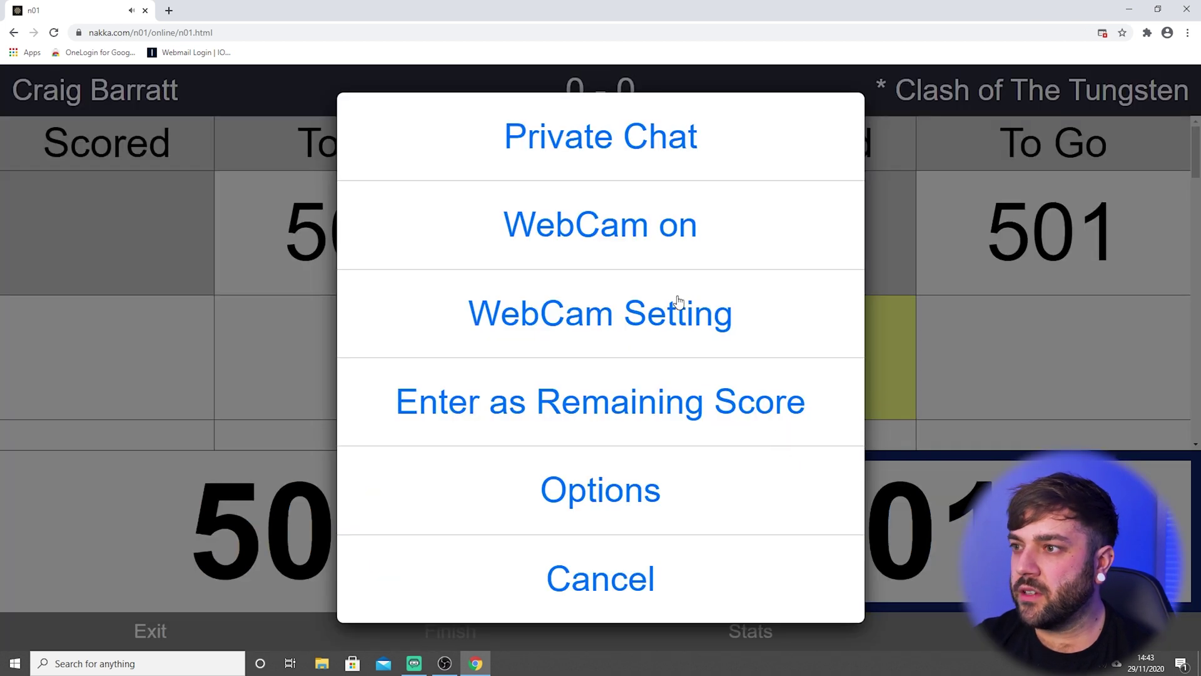